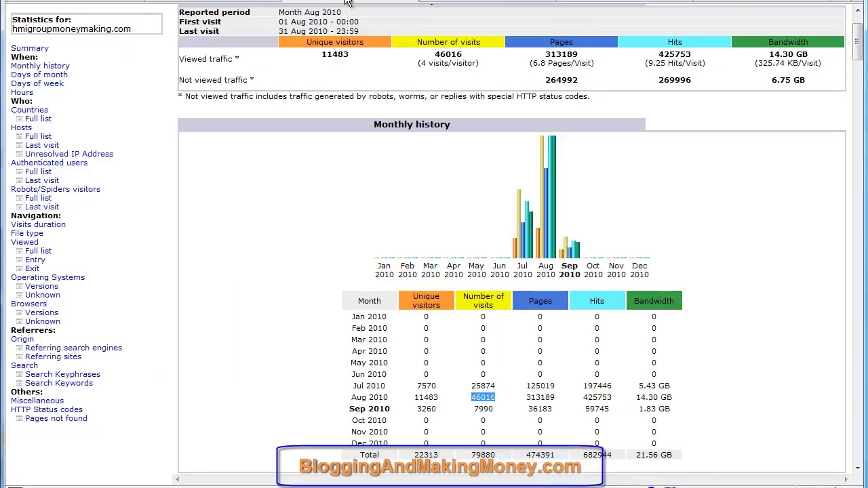
Review AWStats' August 2010 summary and monthly history, then bring up Webalizer's Summary by Month.
click(346, 2)
scroll(383, 321, down, 3)
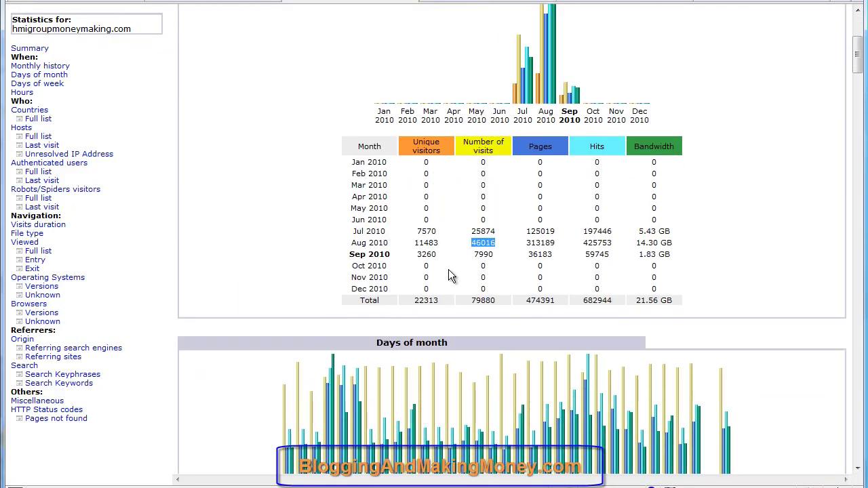
click(91, 1)
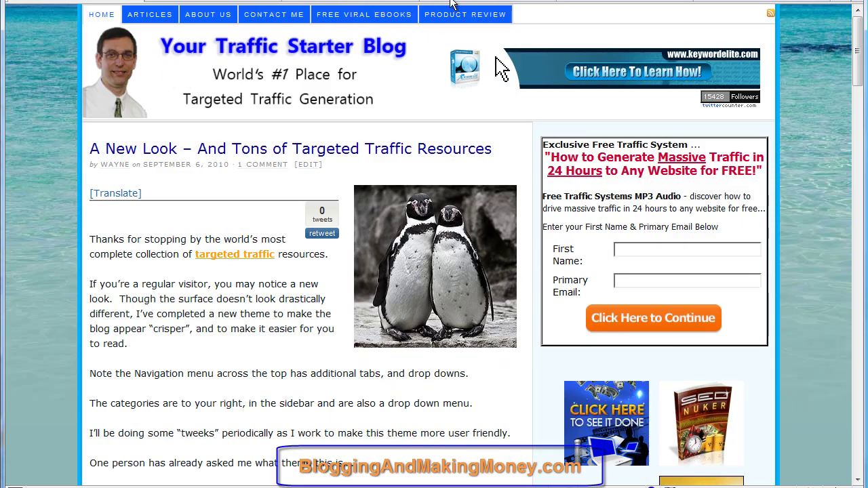
click(339, 1)
scroll(367, 76, up, 5)
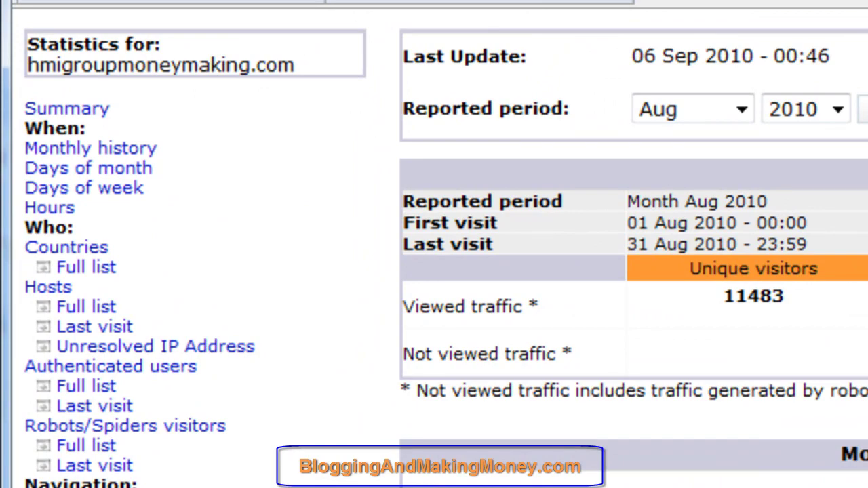
scroll(325, 271, down, 10)
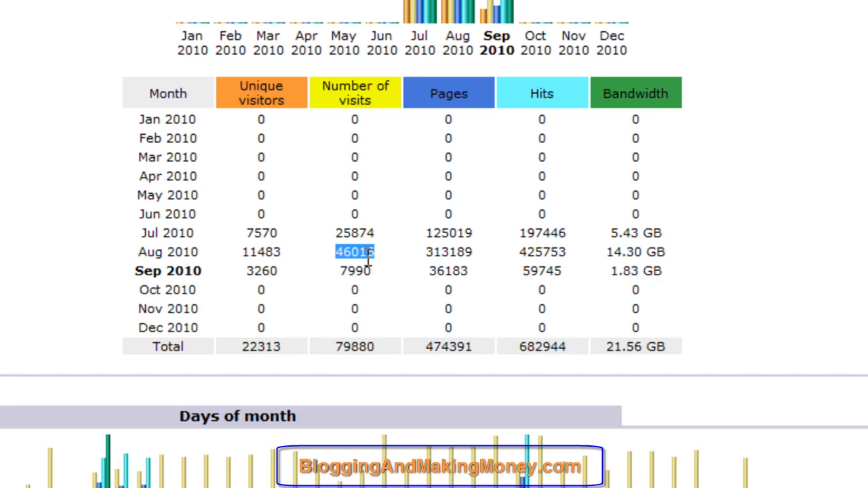
scroll(368, 261, up, 5)
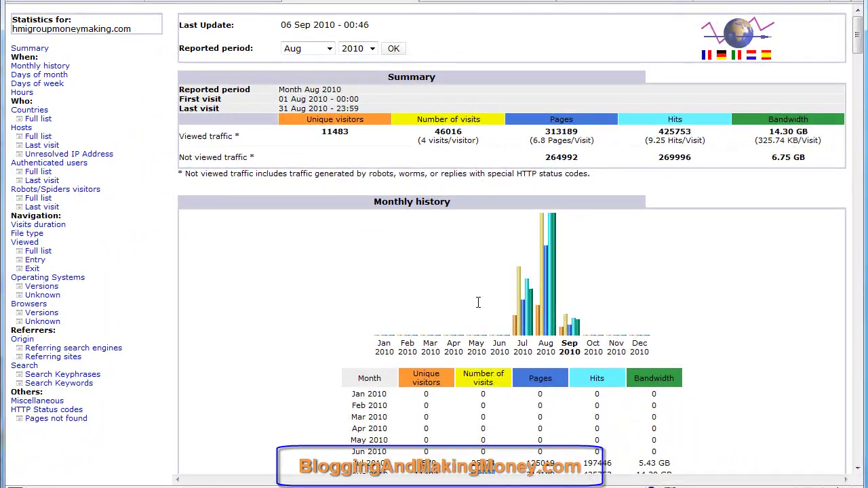
scroll(452, 346, down, 5)
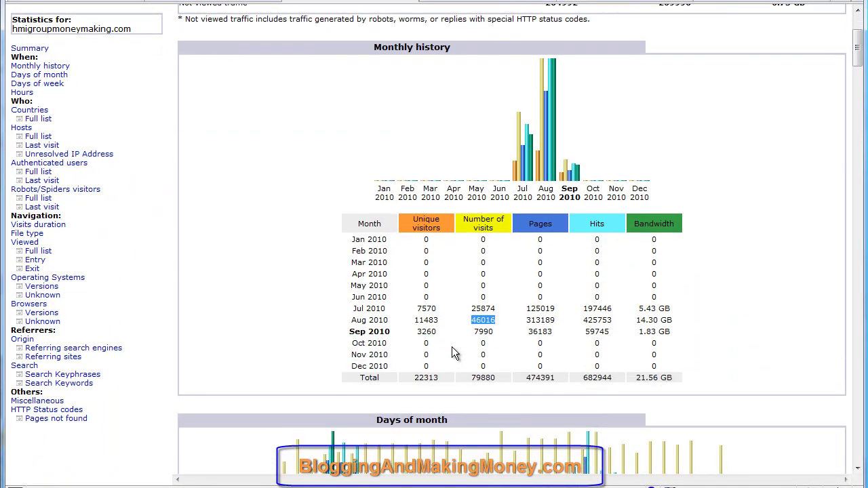
click(466, 8)
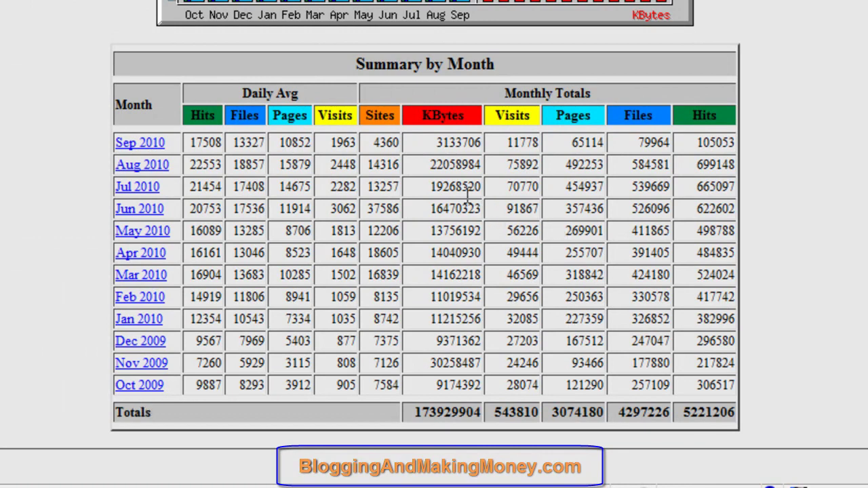
Highlight Webalizer visit figures: 75892 for Aug 2010 and the peak 91867 for Jun 2010.
drag(504, 142, 533, 287)
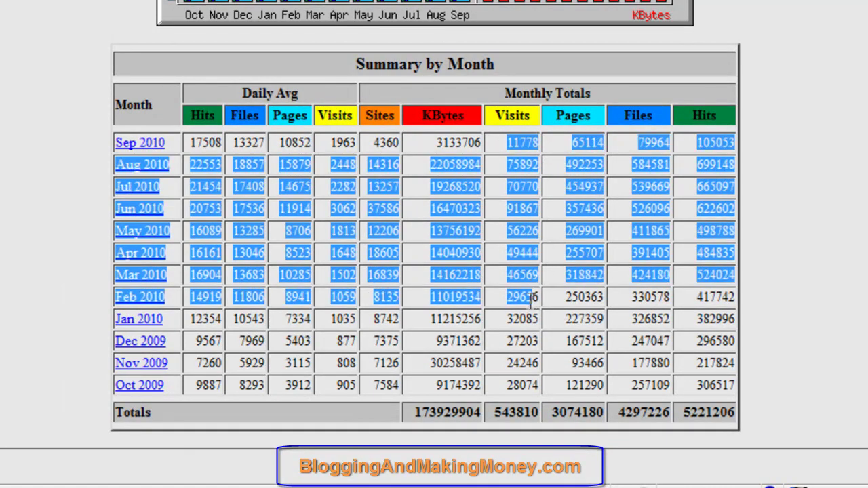
click(500, 147)
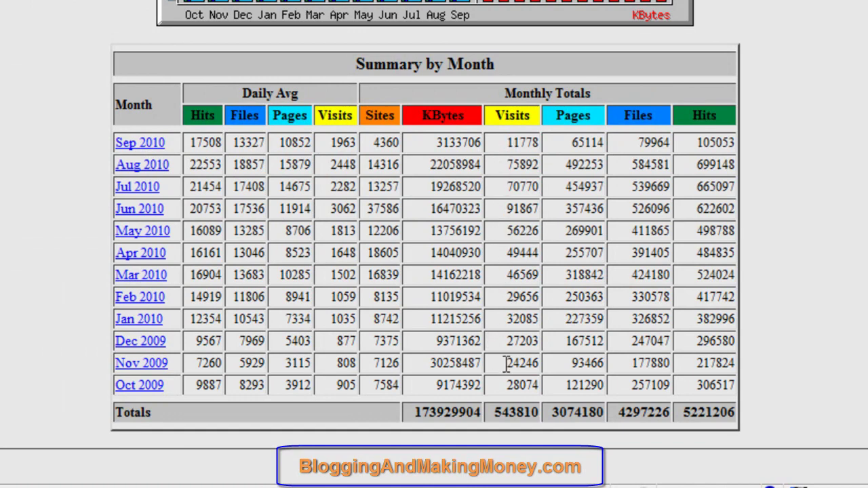
double_click(505, 165)
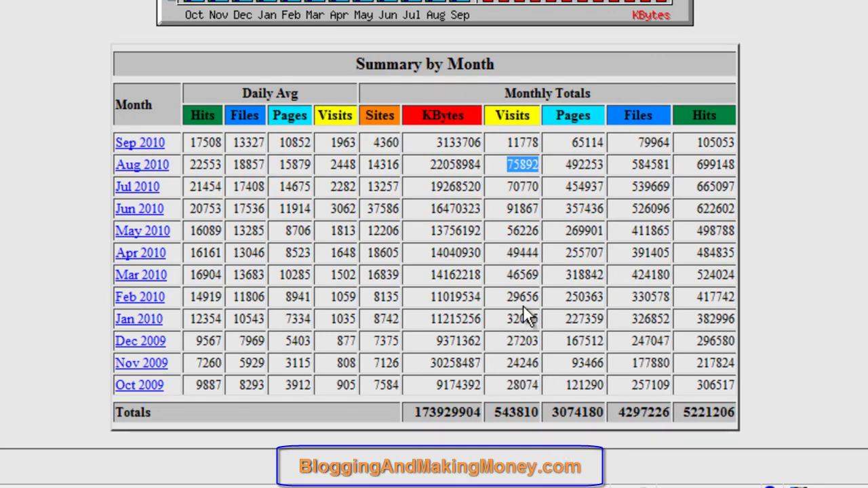
click(511, 211)
double_click(511, 211)
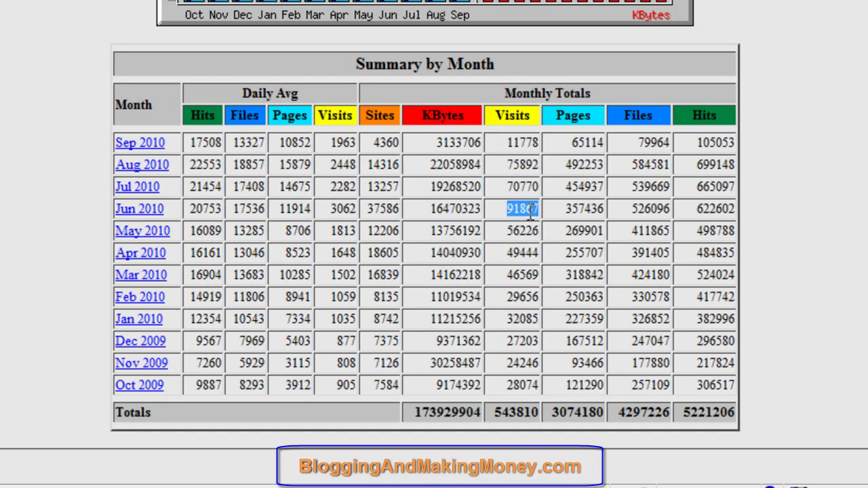
click(531, 214)
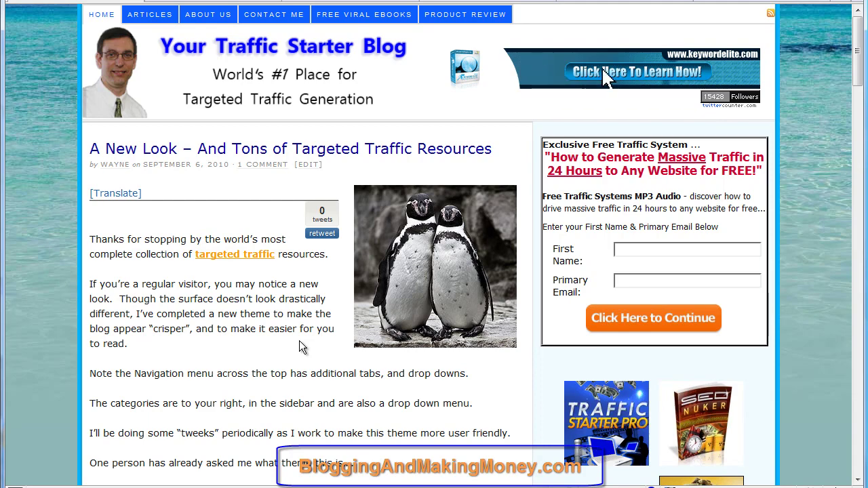
Read through the 'A New Look' blog post, then return to the Thesis Options Manager page.
scroll(322, 299, down, 1)
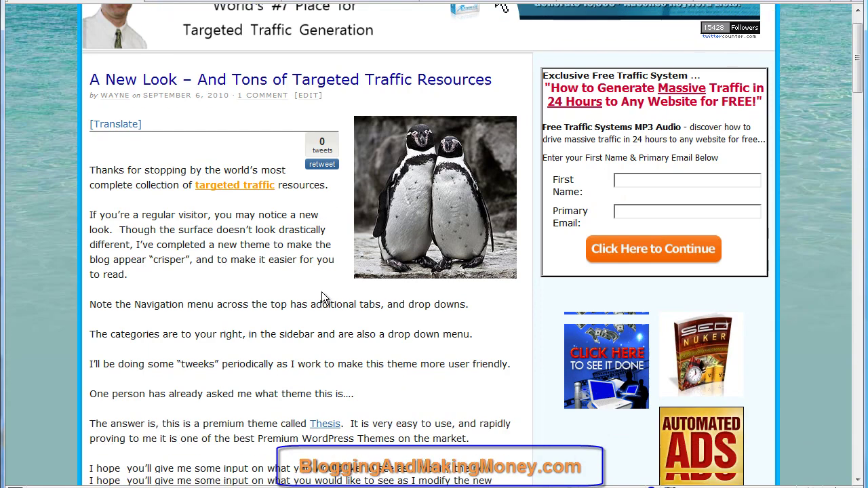
scroll(321, 297, down, 4)
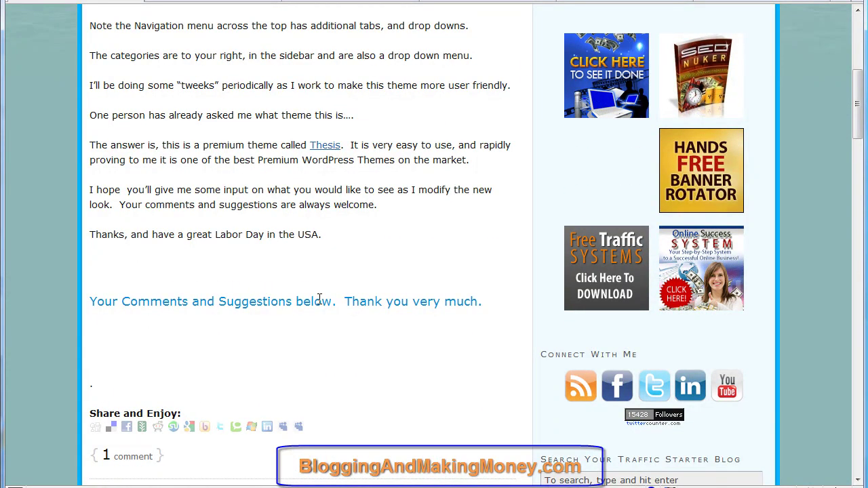
scroll(319, 300, down, 2)
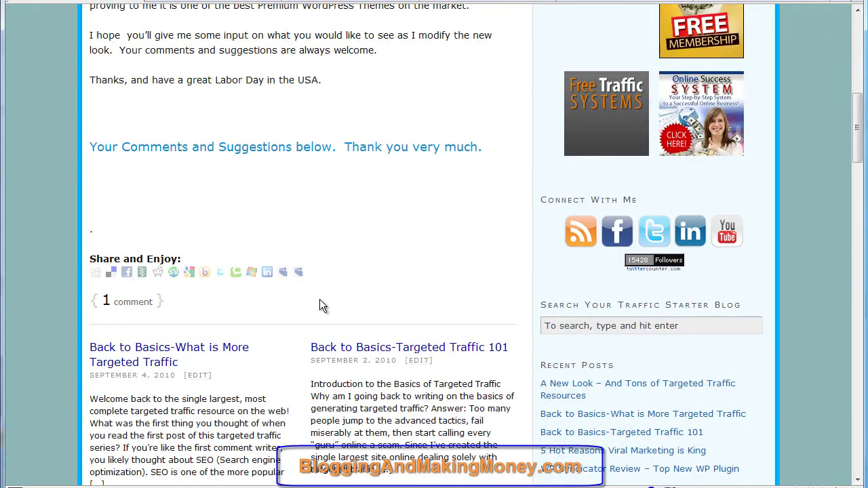
scroll(320, 299, up, 7)
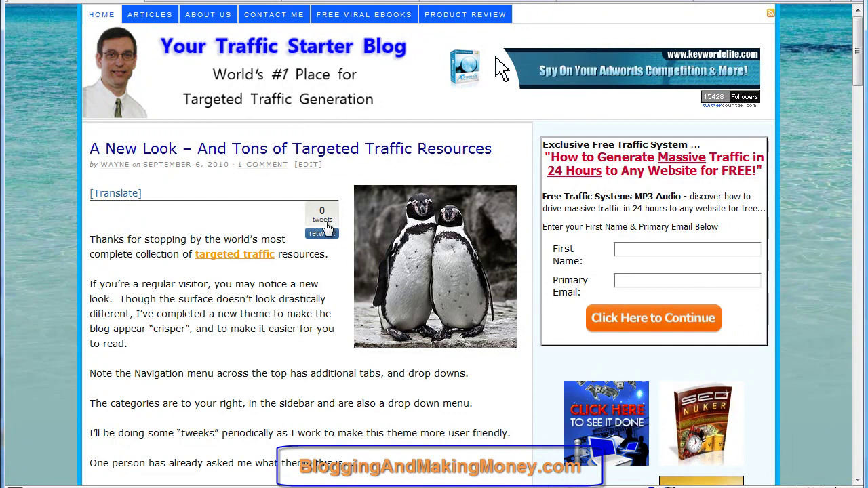
mouse_move(194, 16)
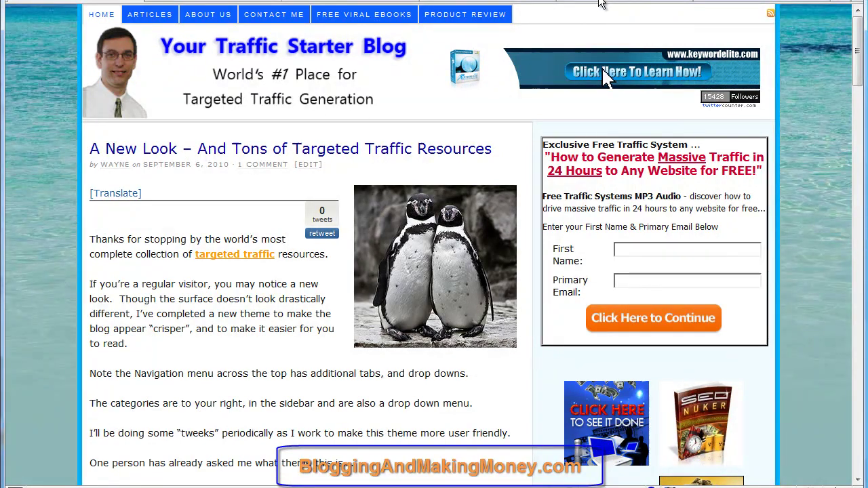
click(206, 3)
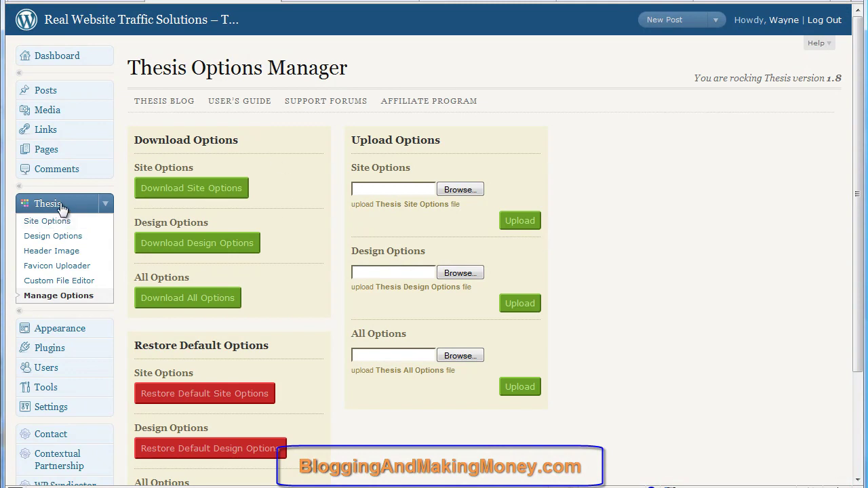
Go to the Dashboard and open Site Options from the expanded Thesis menu.
click(56, 61)
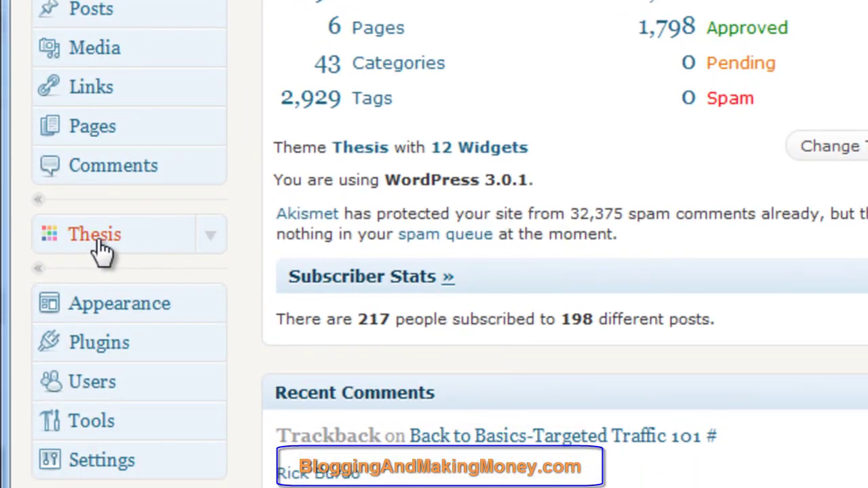
click(206, 247)
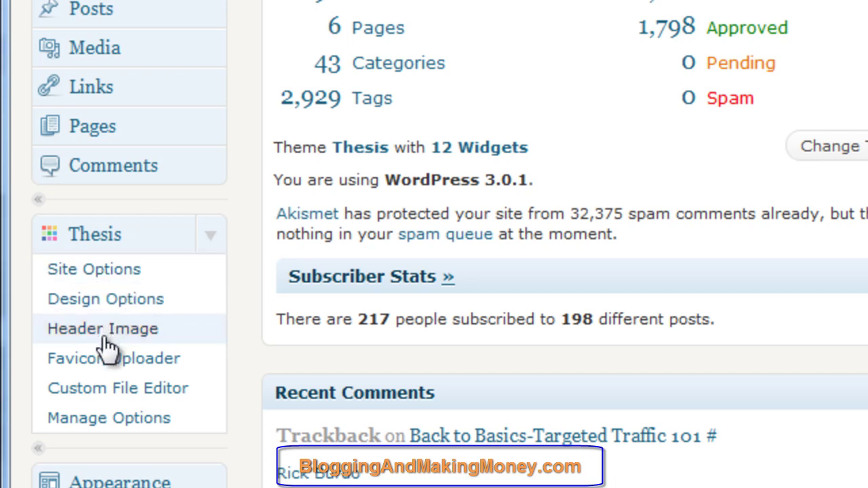
click(109, 275)
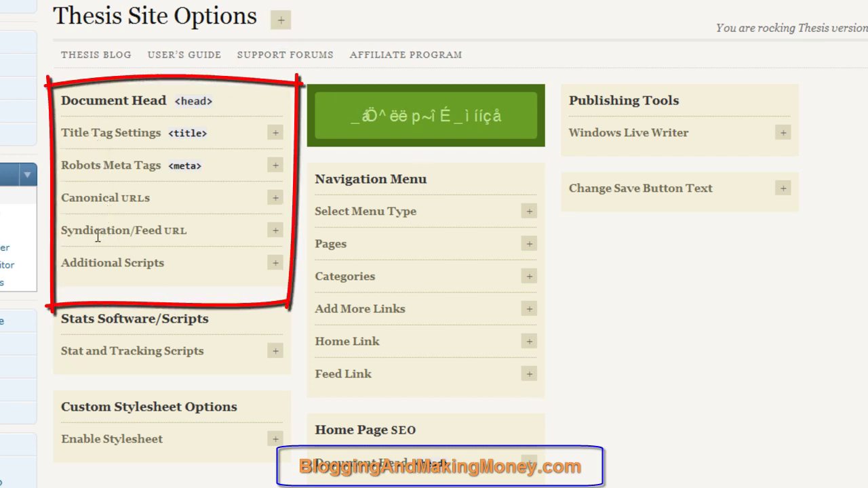
click(274, 232)
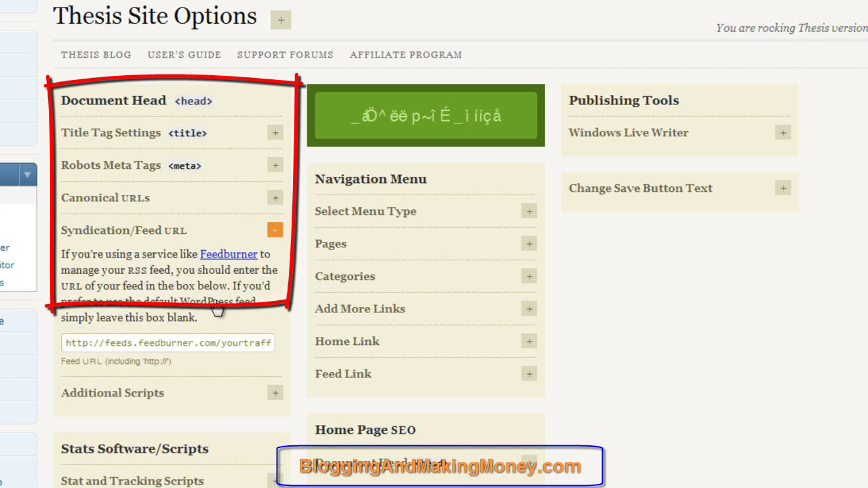
click(275, 232)
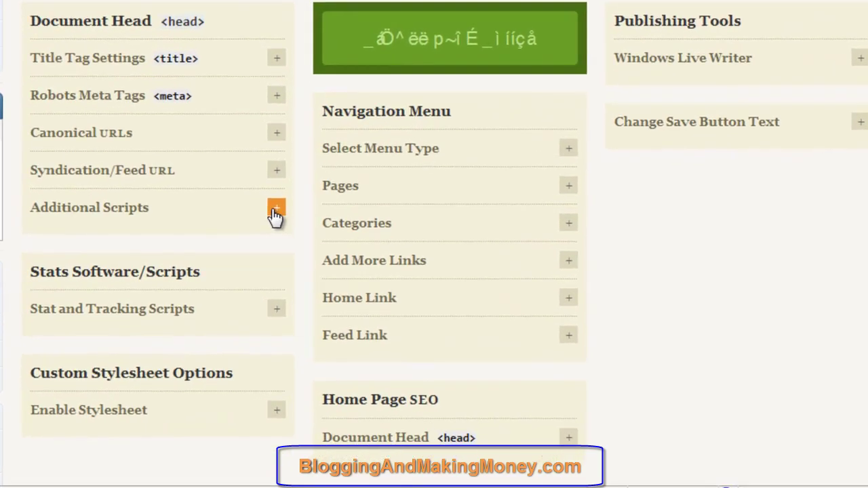
click(276, 211)
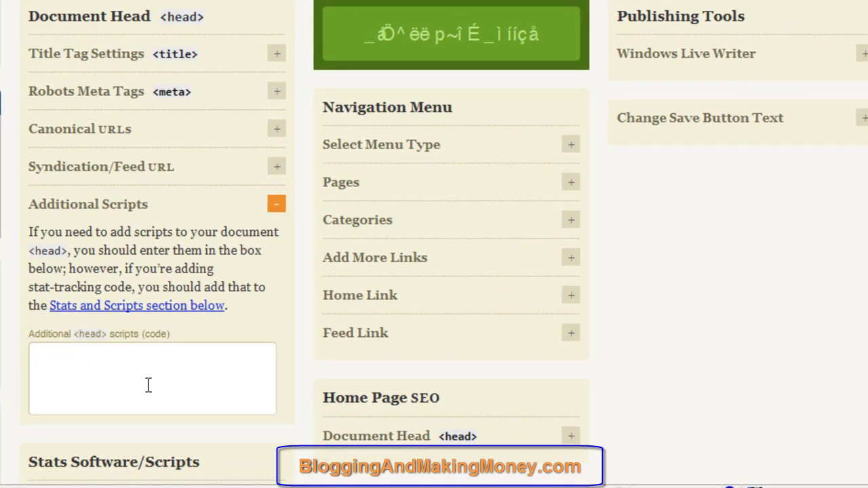
click(276, 210)
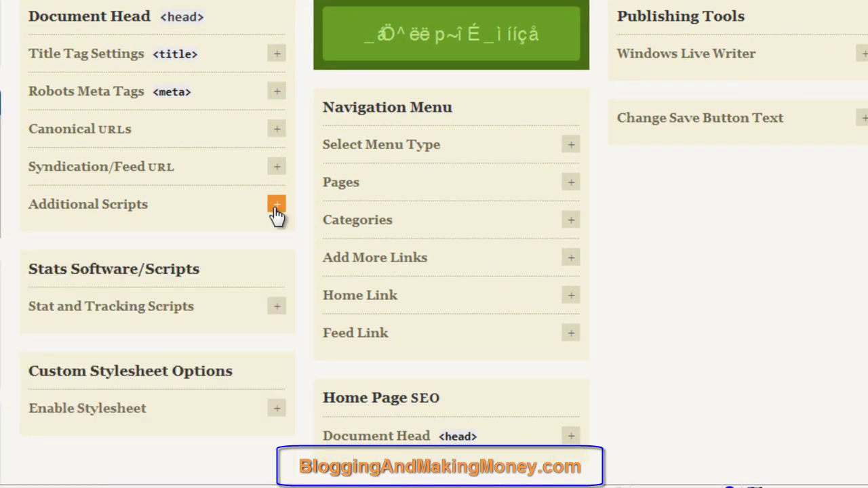
click(277, 309)
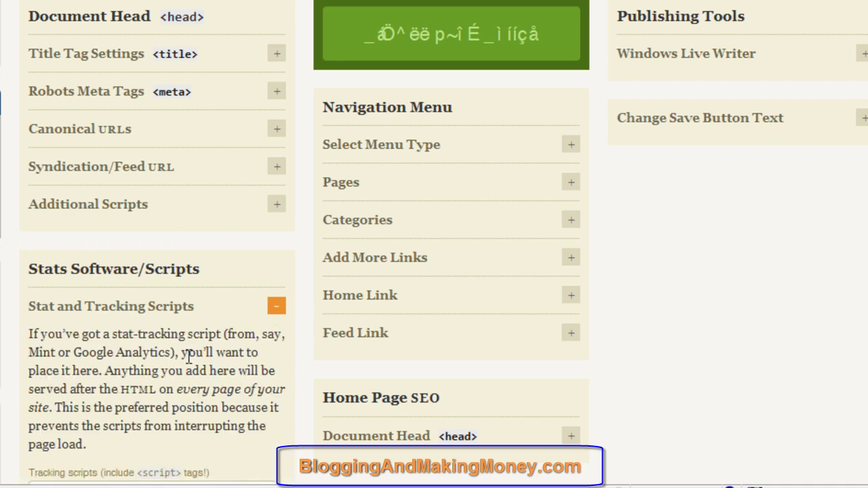
scroll(182, 374, down, 4)
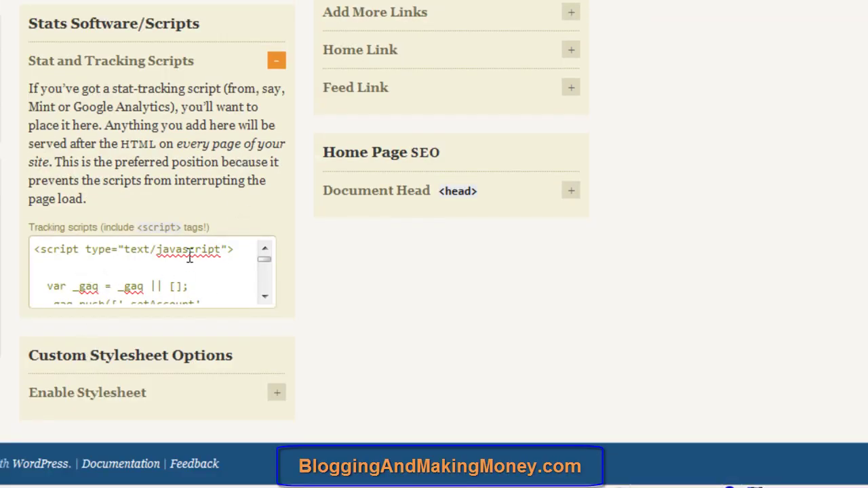
drag(264, 262, 257, 286)
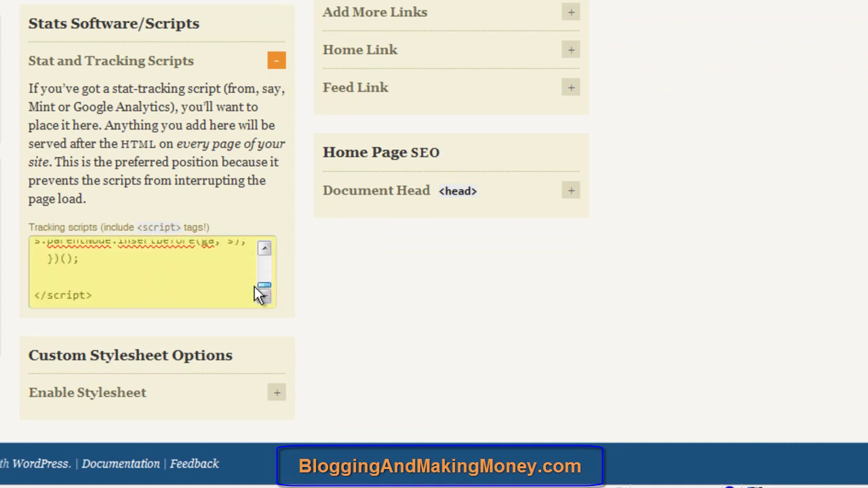
click(277, 61)
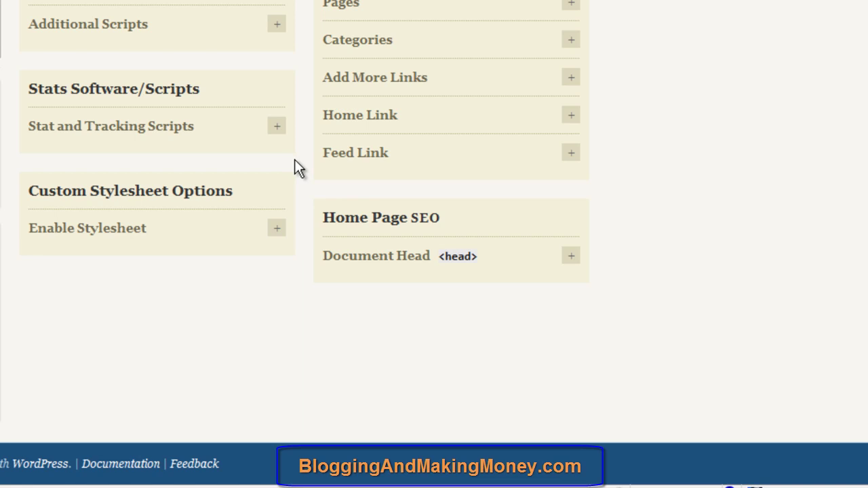
scroll(687, 221, up, 2)
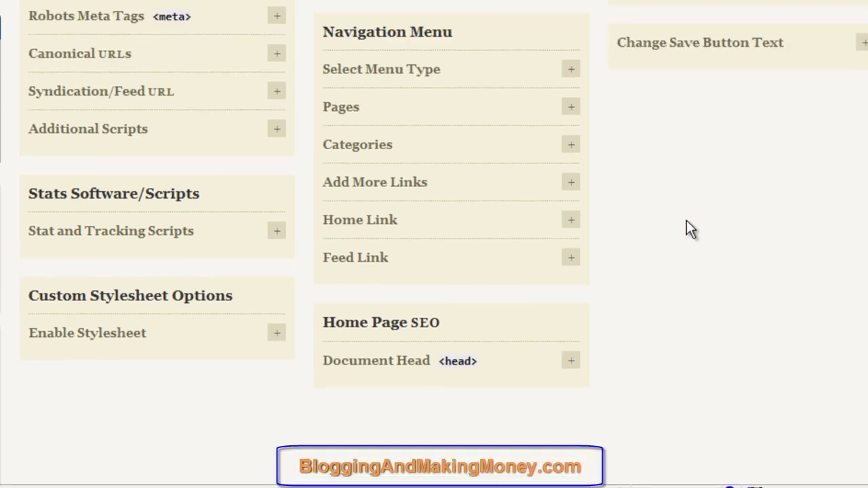
scroll(687, 230, up, 2)
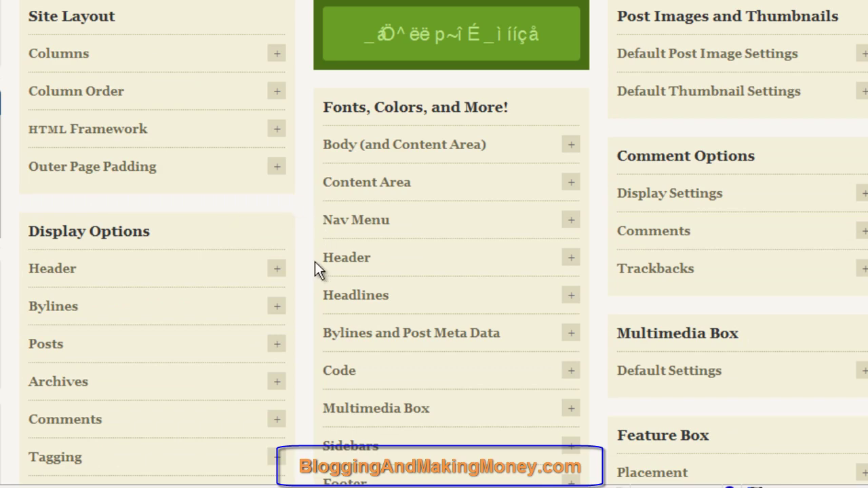
Scroll through the Thesis Design Options panels to look them over.
scroll(311, 263, down, 3)
scroll(310, 263, up, 3)
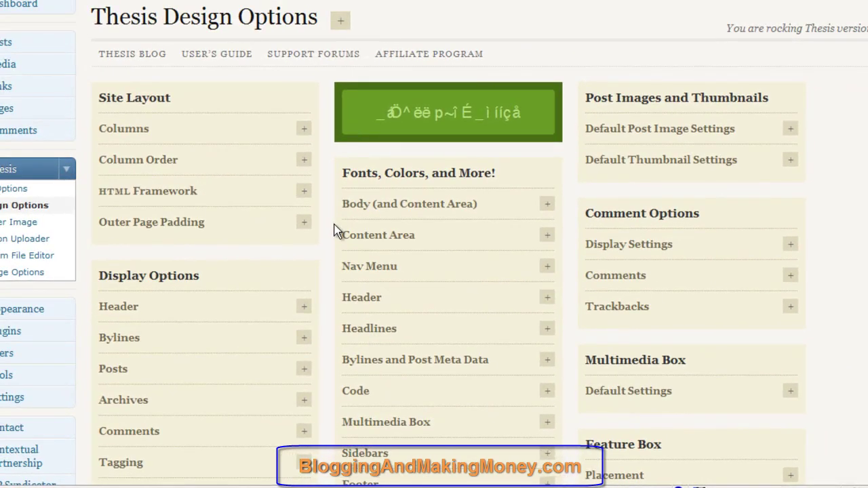
scroll(332, 231, down, 2)
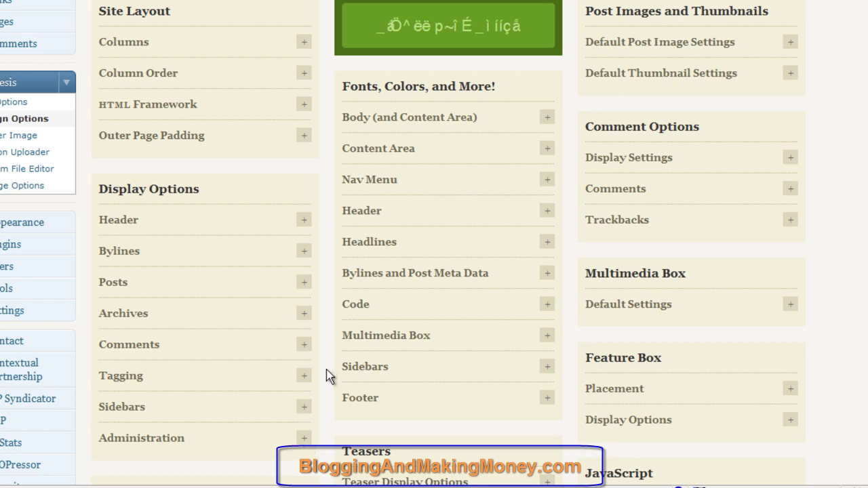
scroll(329, 377, down, 2)
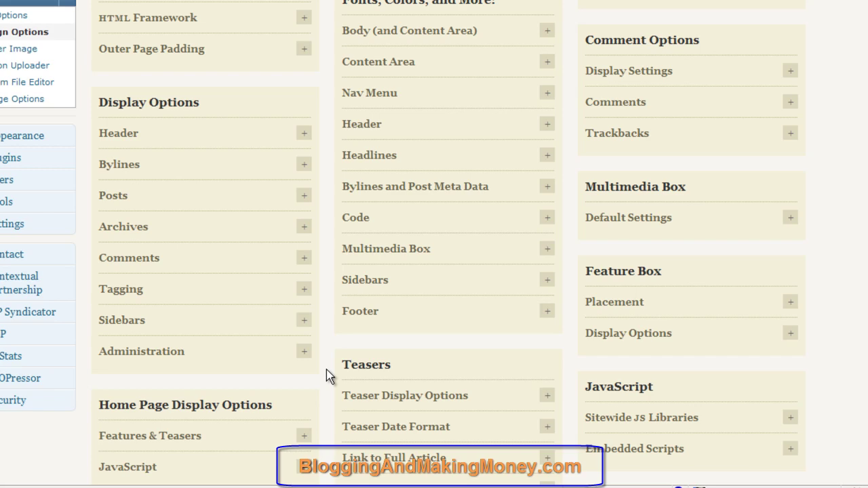
scroll(327, 369, up, 3)
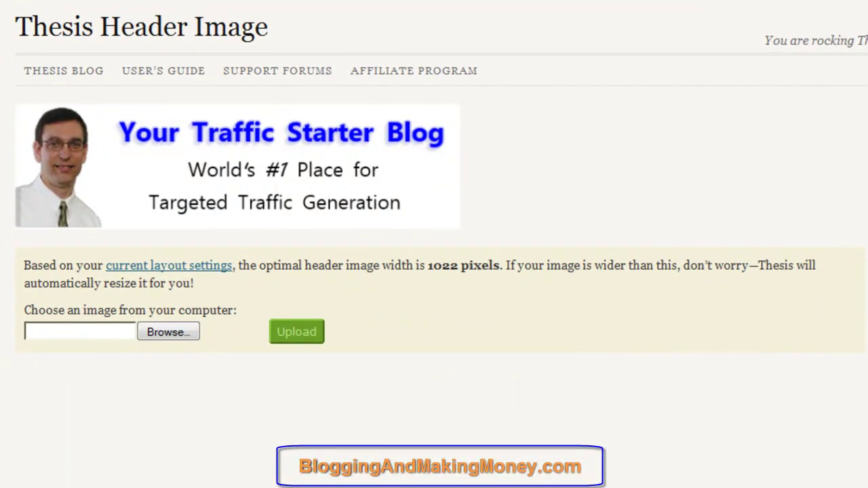
Leave the Header Image page and open the Thesis Custom File Editor.
mouse_move(213, 170)
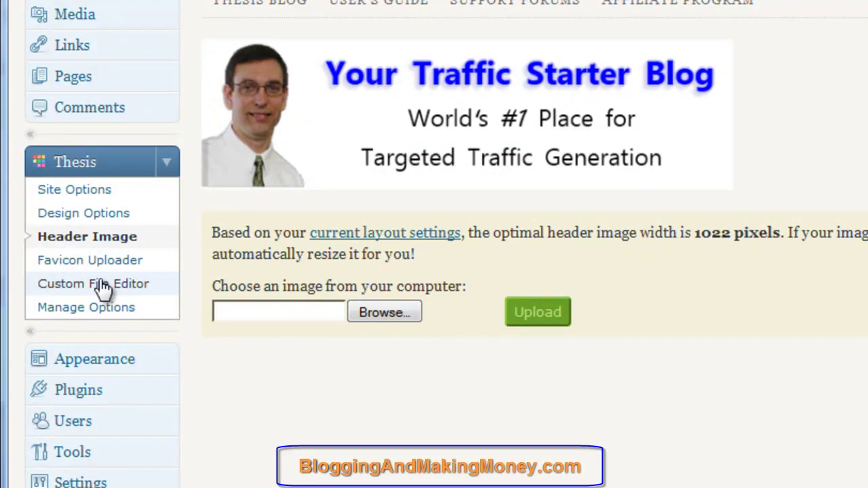
click(102, 286)
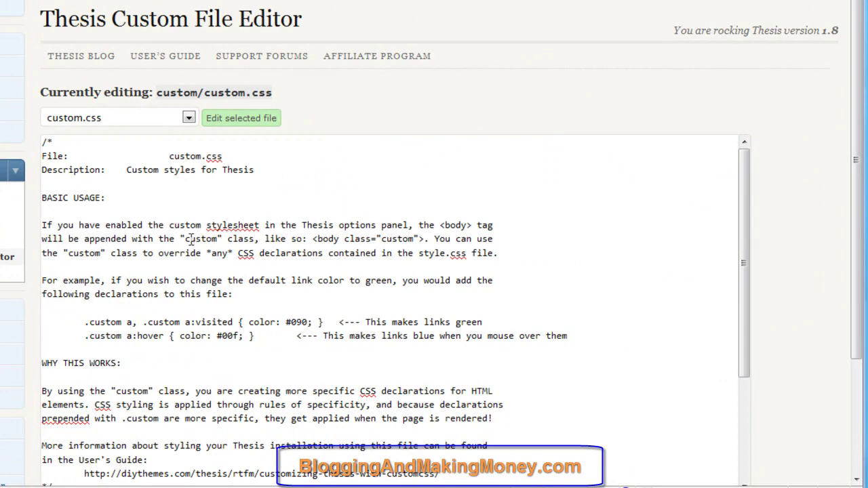
scroll(192, 257, down, 4)
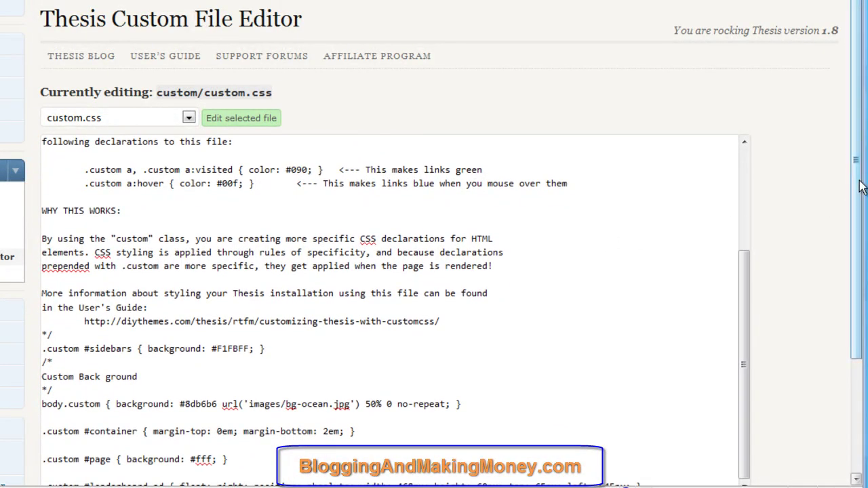
scroll(847, 247, down, 3)
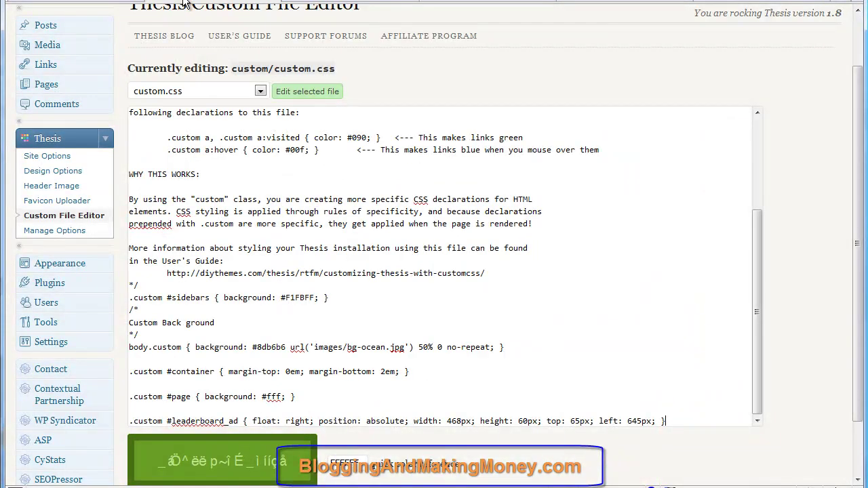
scroll(351, 382, down, 2)
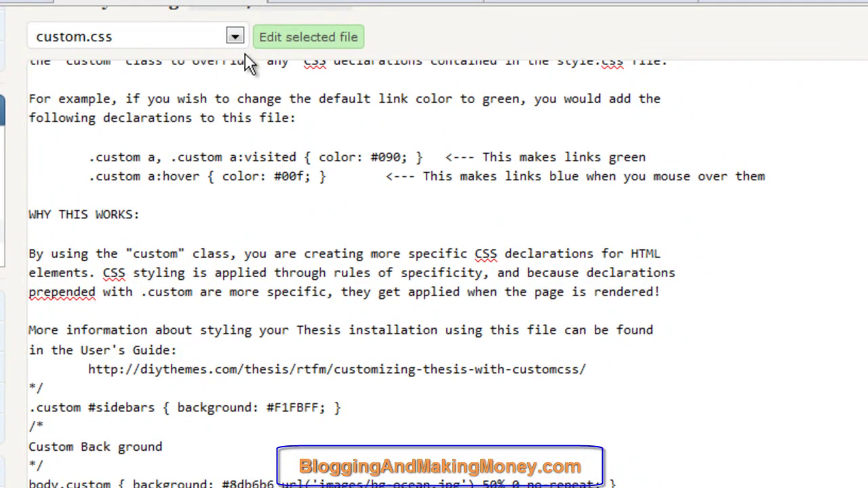
Load custom_functions.php in the Custom File Editor and scroll to the my_header_ad function.
click(235, 38)
click(169, 83)
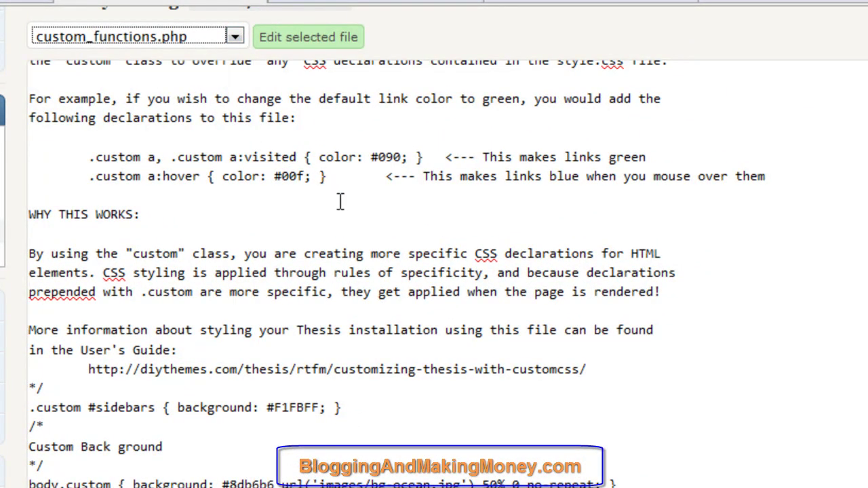
click(301, 38)
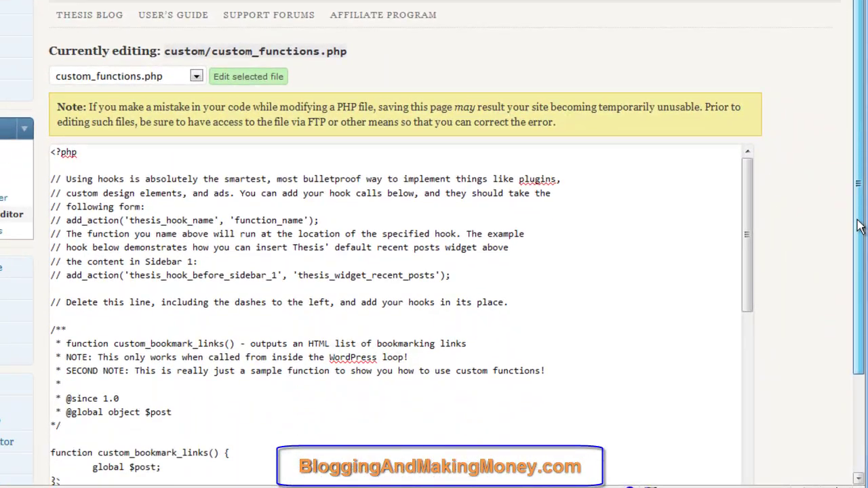
scroll(860, 225, down, 1)
drag(748, 218, 749, 361)
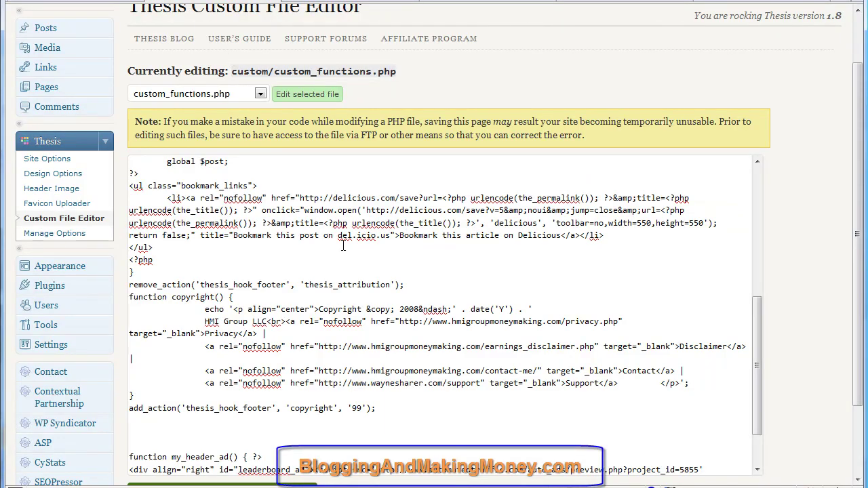
scroll(349, 275, down, 1)
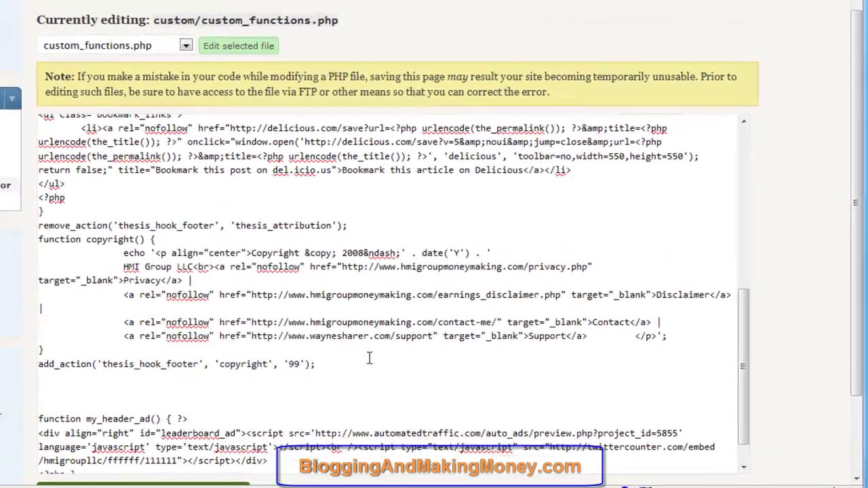
scroll(424, 373, down, 1)
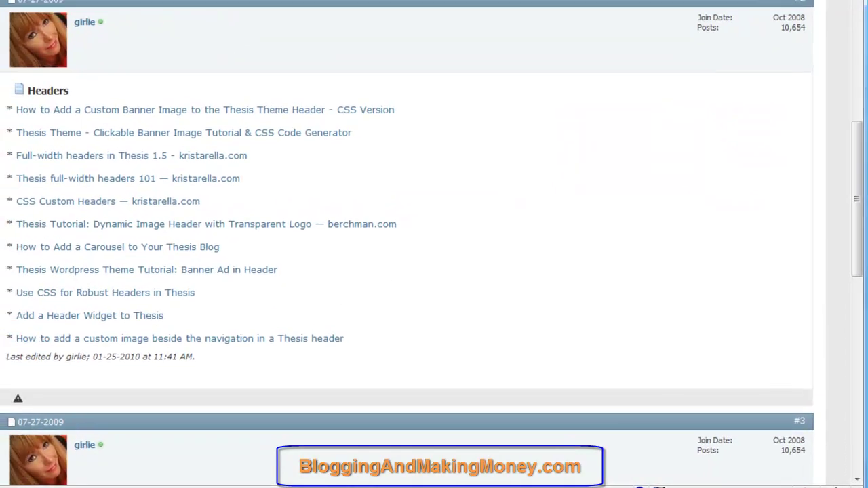
Go back to the forum index, enter Resources and Tutorials, and open the Banner Ad in Header tutorial.
scroll(534, 239, up, 3)
scroll(502, 236, up, 3)
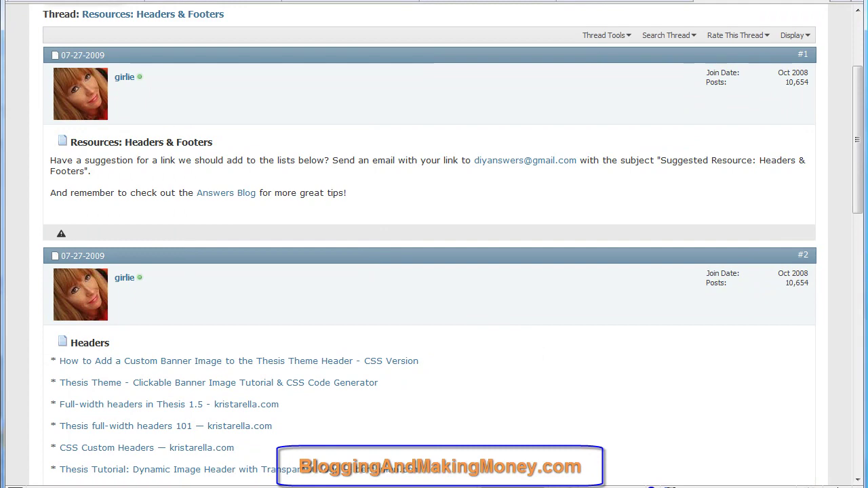
key(alt+Left)
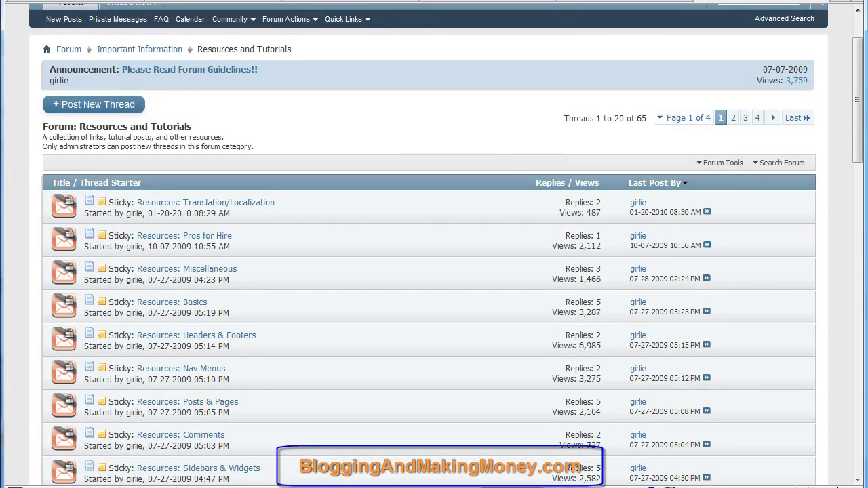
key(alt+Left)
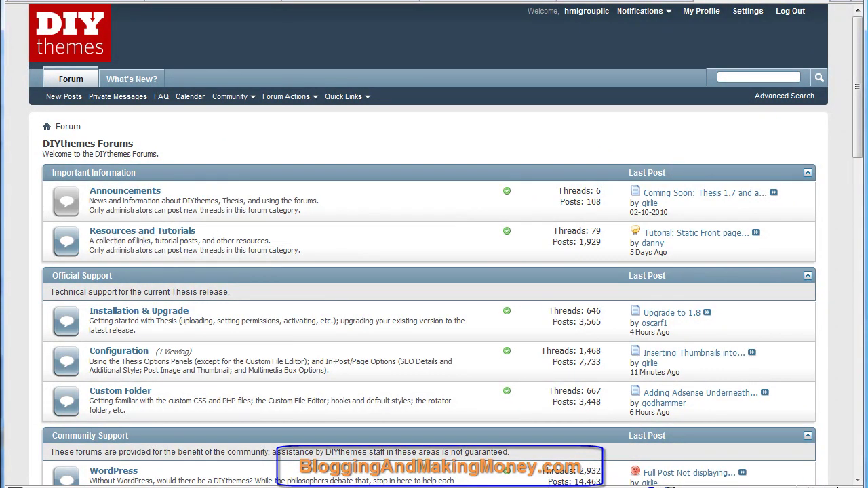
click(200, 230)
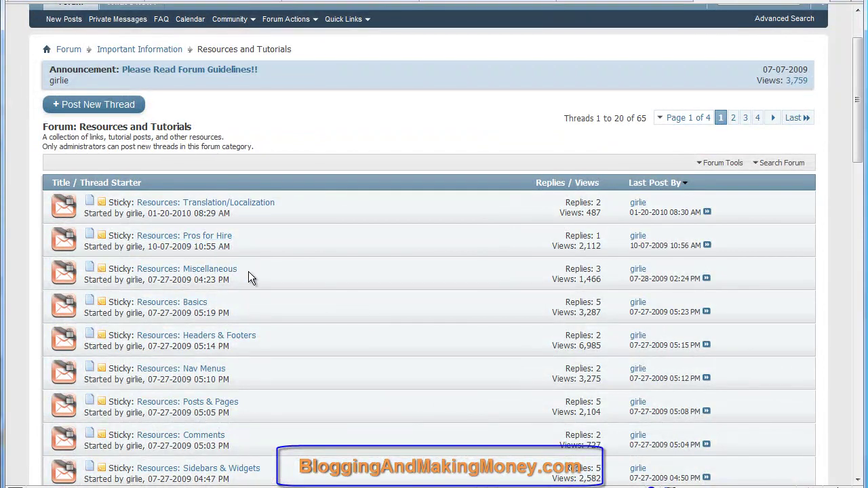
scroll(248, 273, down, 4)
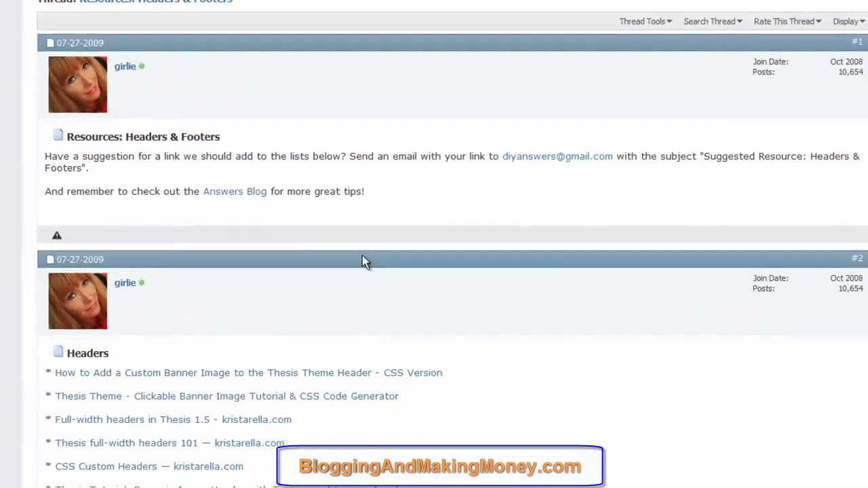
scroll(324, 213, down, 1)
scroll(324, 213, down, 3)
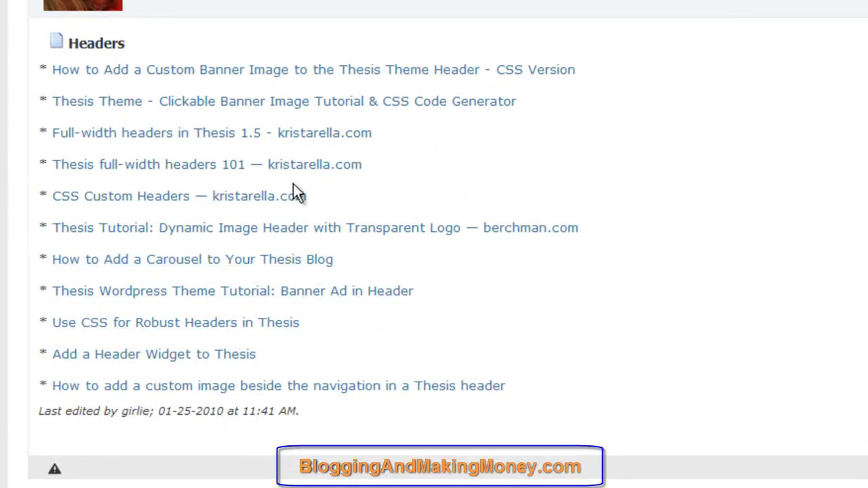
click(337, 298)
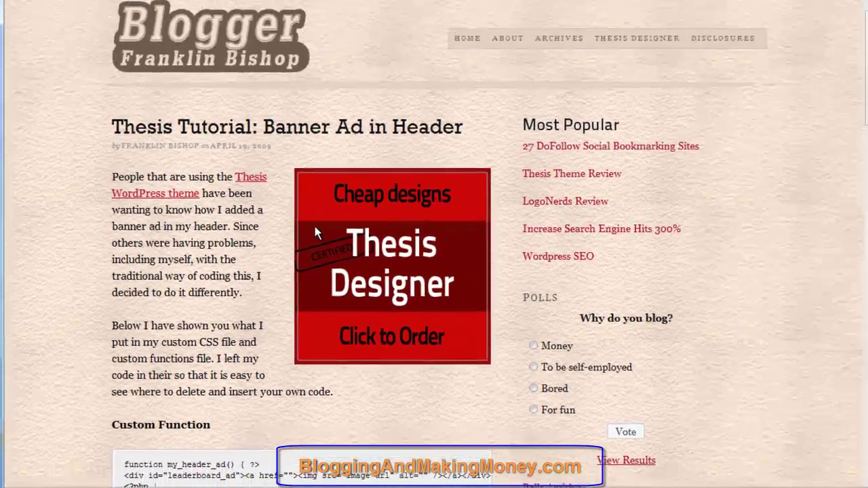
Read the tutorial's my_header_ad function on thesis_hook_header and its .custom #leaderboard_ad CSS.
scroll(230, 244, down, 3)
scroll(231, 247, down, 2)
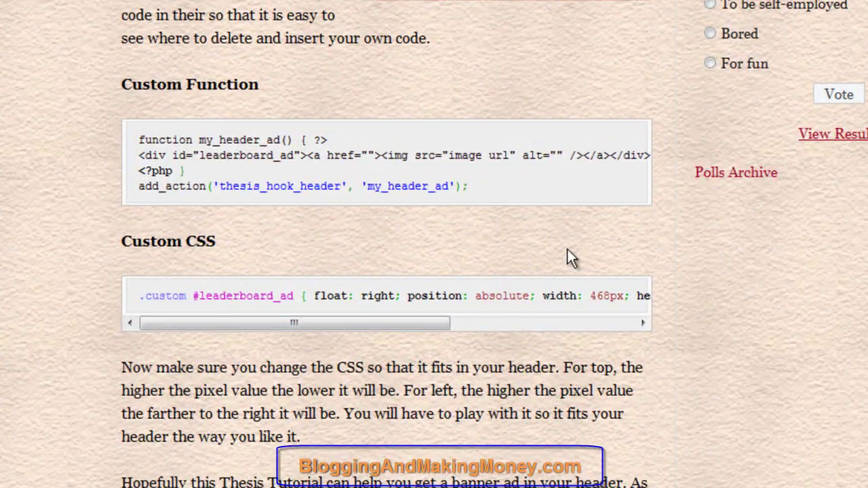
scroll(567, 249, up, 4)
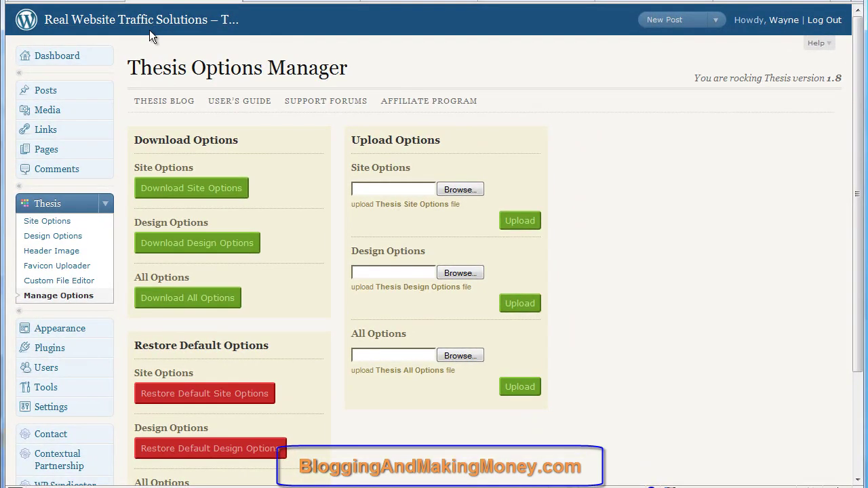
Open the live Your Traffic Starter Blog front page and scroll through its posts and sidebar.
click(156, 20)
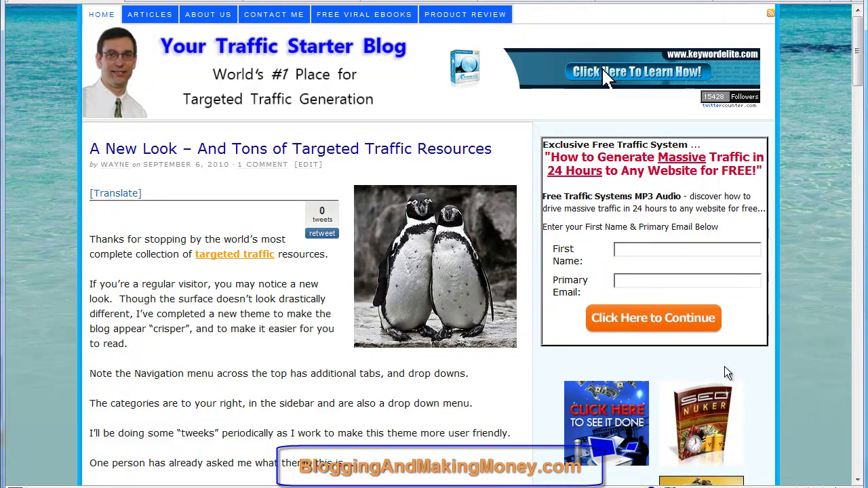
scroll(816, 422, down, 3)
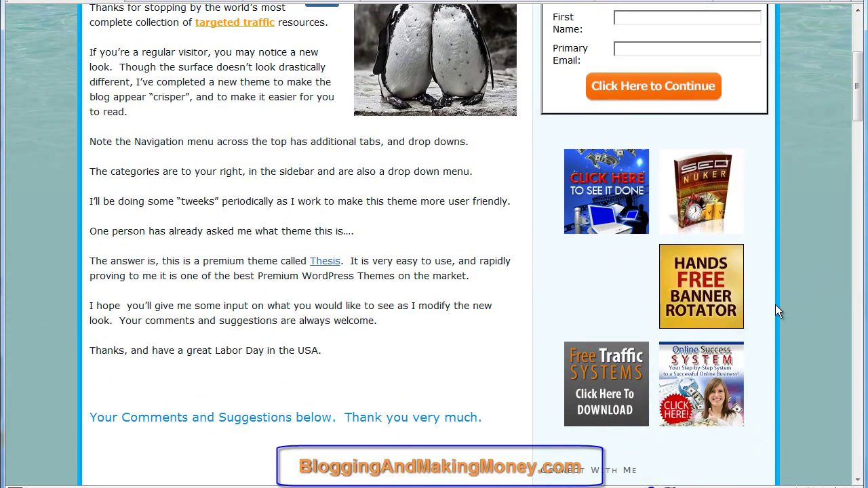
scroll(777, 318, up, 3)
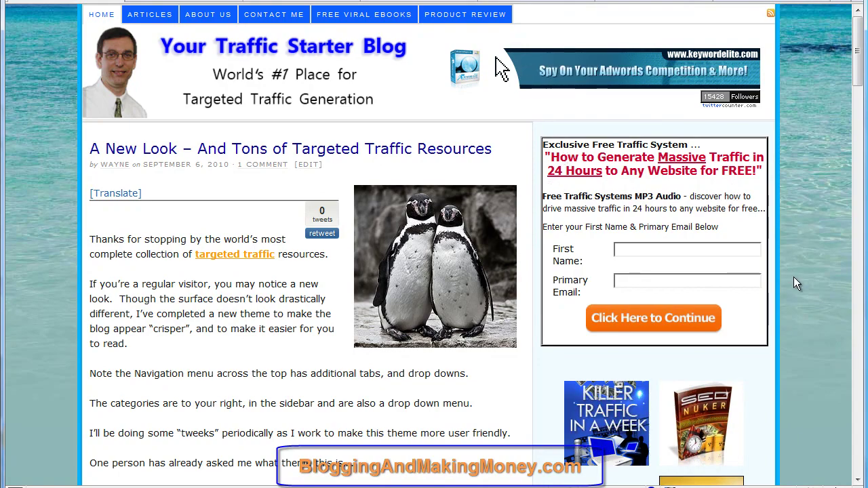
scroll(806, 306, down, 10)
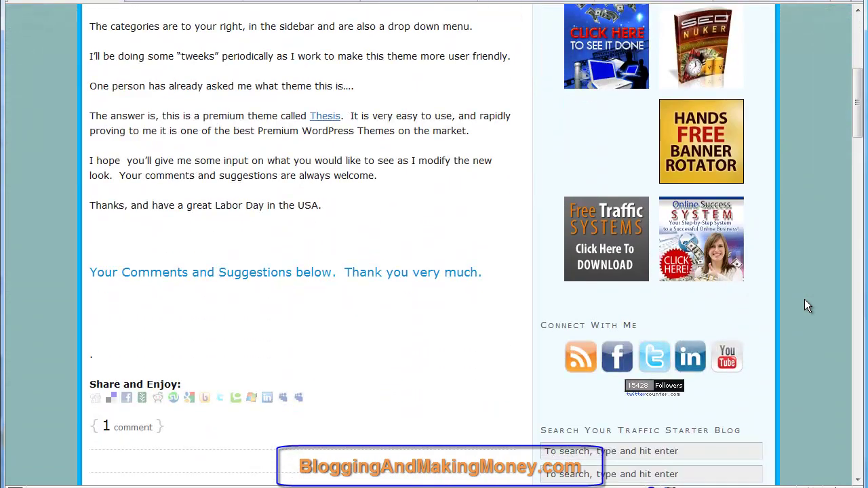
scroll(805, 299, down, 1)
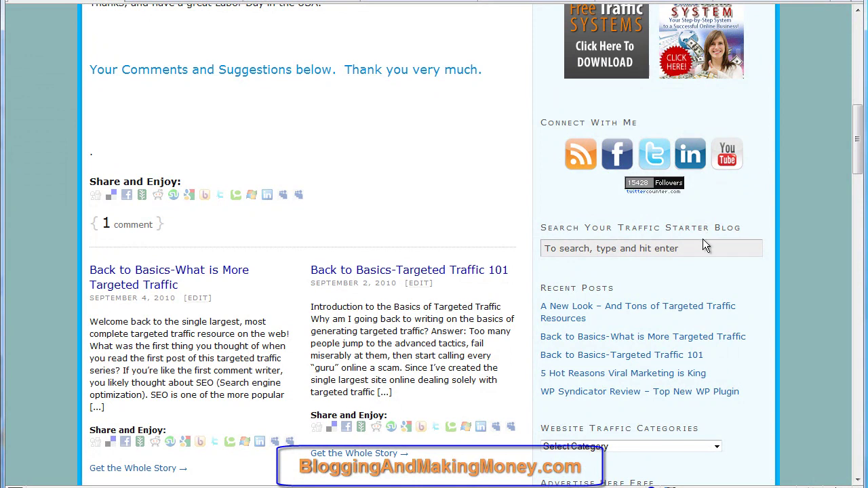
scroll(779, 240, down, 10)
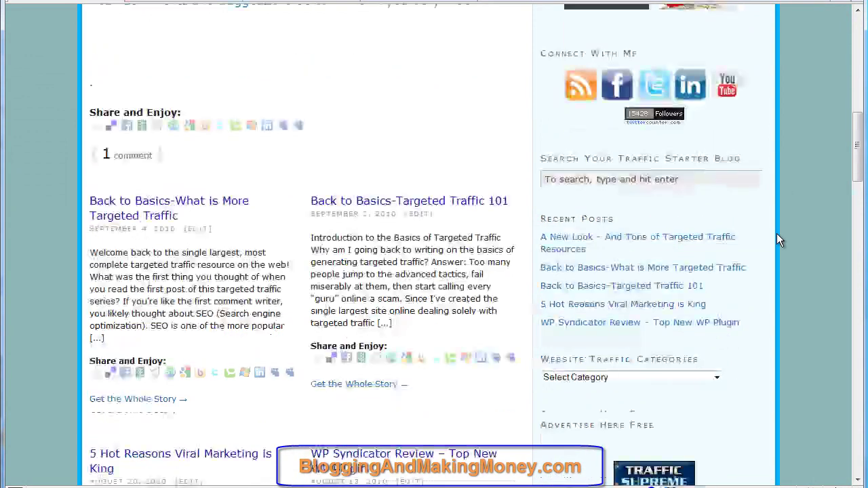
scroll(779, 240, down, 5)
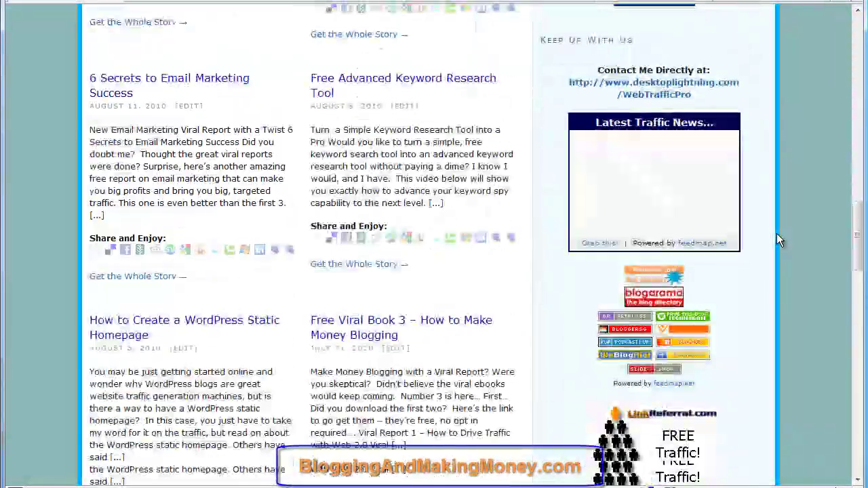
scroll(779, 239, up, 15)
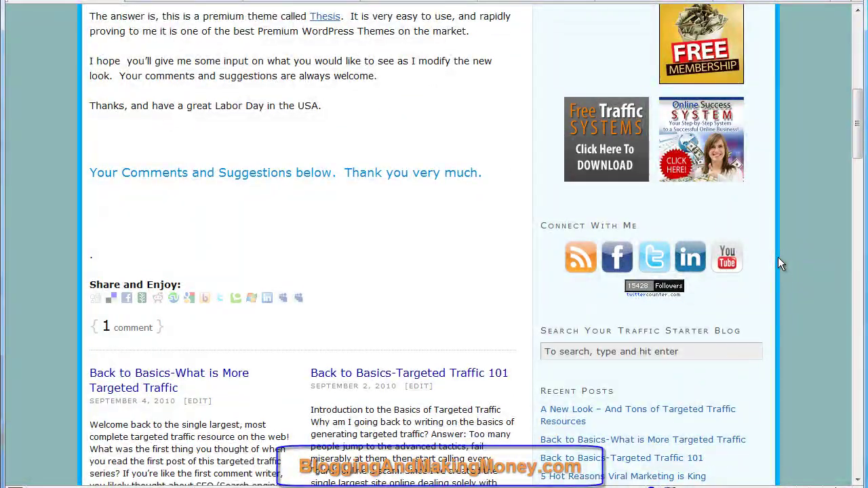
scroll(778, 257, up, 5)
Return to the top of the page to show the rotating keywordelite.com header banner ad.
scroll(778, 257, down, 3)
scroll(778, 257, down, 9)
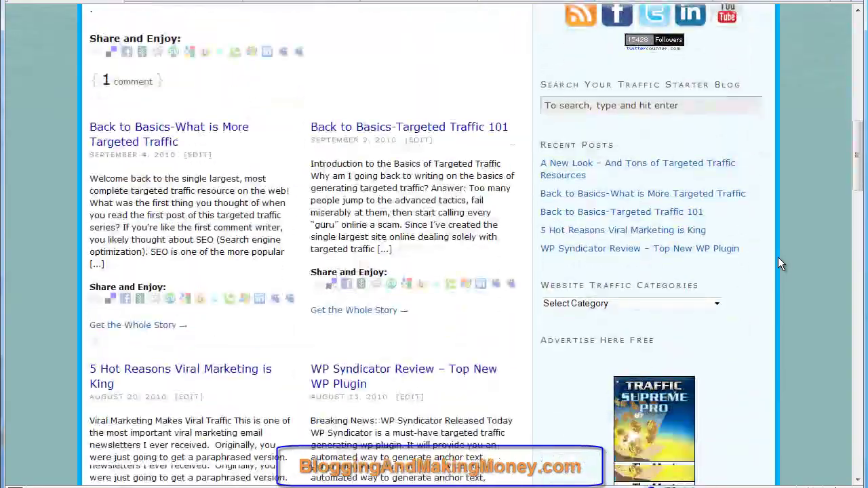
scroll(405, 349, down, 4)
scroll(405, 349, down, 3)
scroll(405, 349, up, 20)
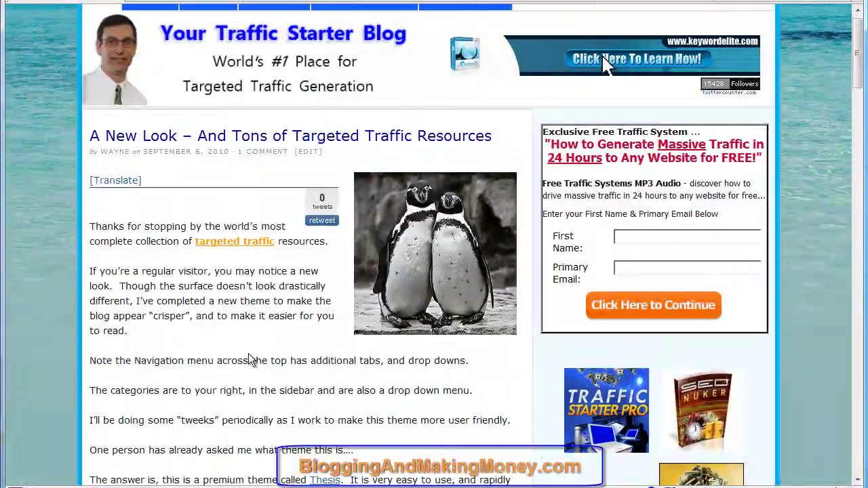
scroll(606, 65, up, 1)
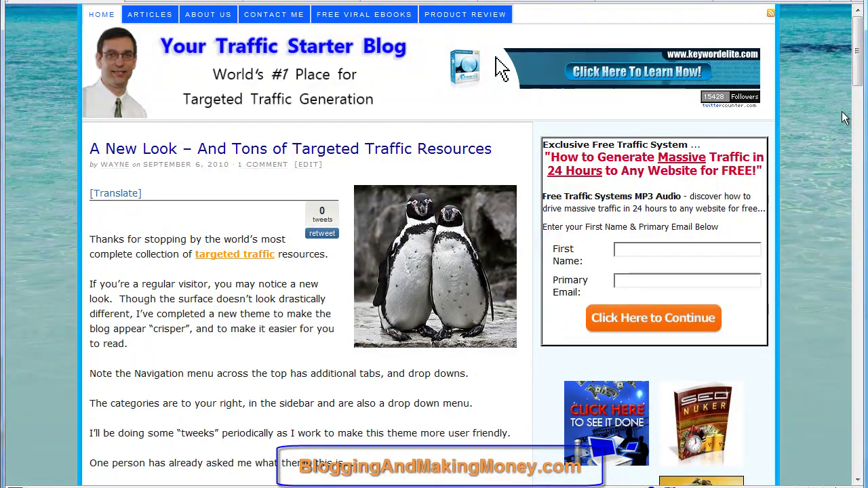
Scroll down to the blog footer, then scroll back up.
scroll(825, 309, down, 20)
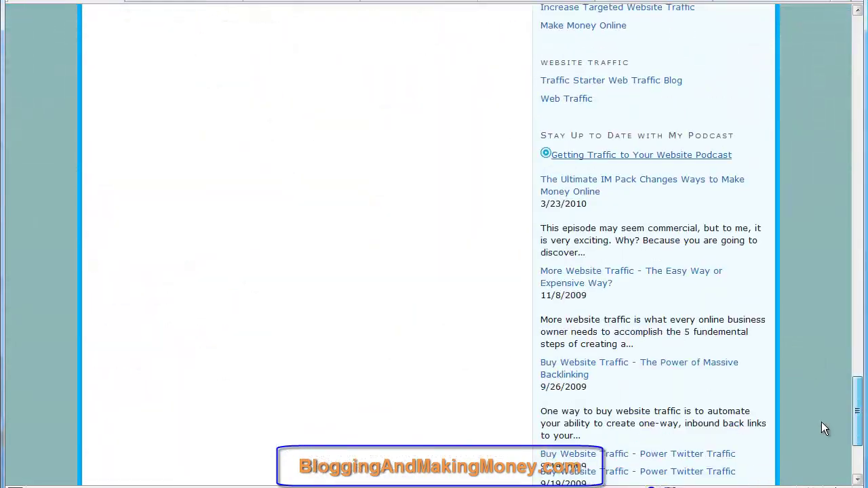
scroll(823, 426, down, 5)
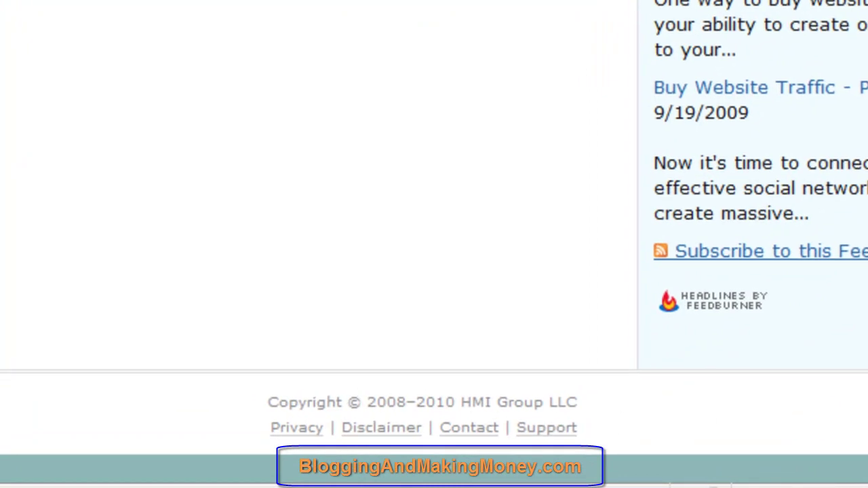
scroll(434, 244, up, 15)
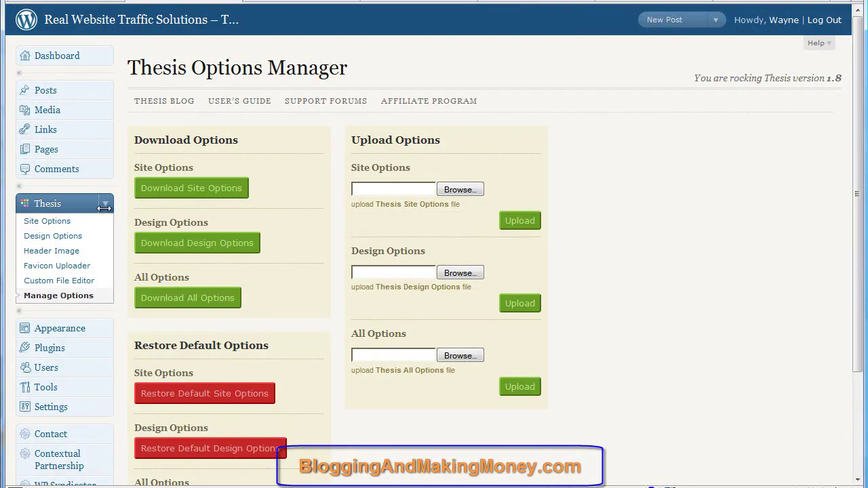
Collapse the Thesis submenu and expand the Posts section in the admin sidebar.
click(107, 206)
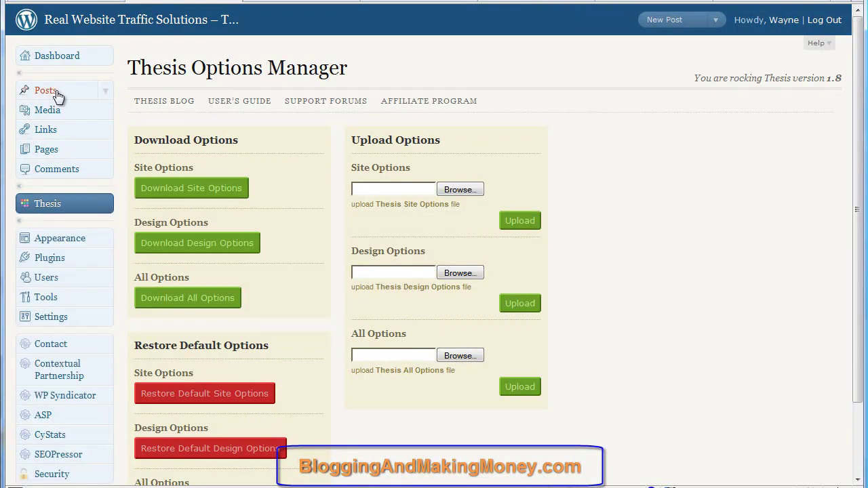
click(105, 90)
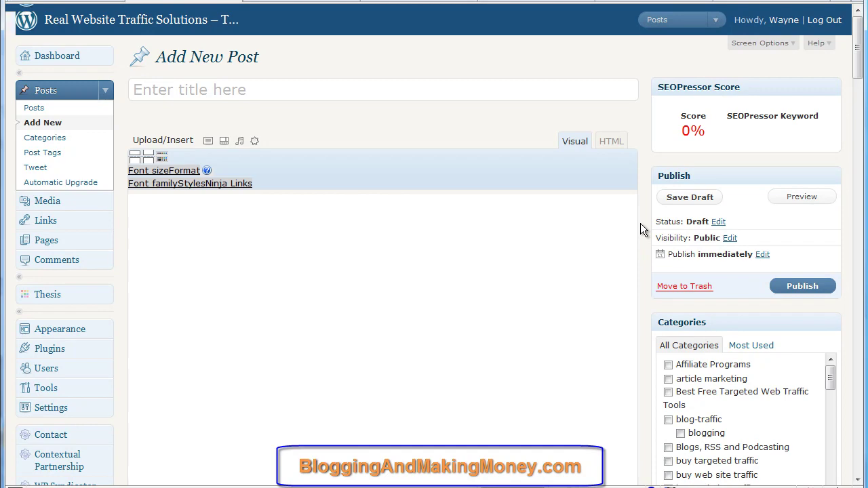
scroll(641, 223, down, 5)
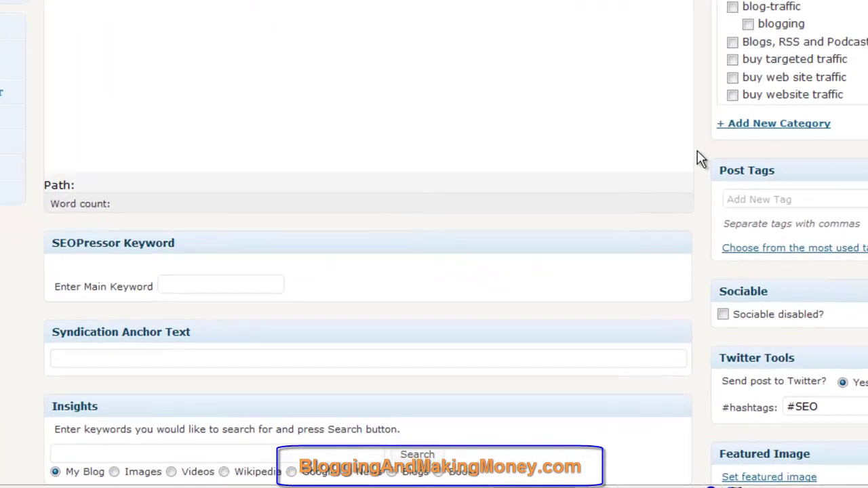
scroll(723, 126, down, 3)
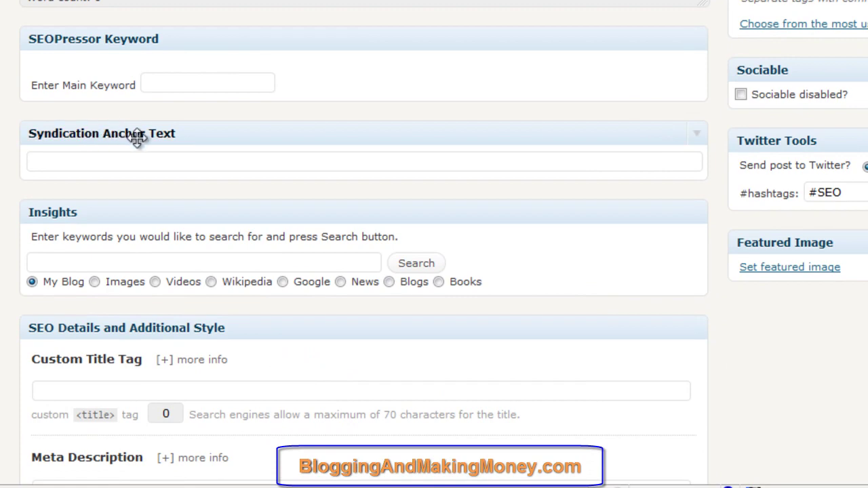
scroll(709, 154, down, 5)
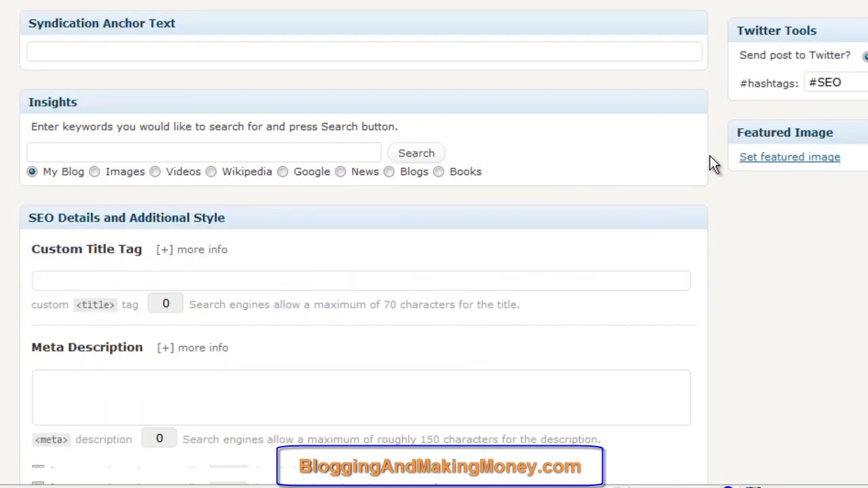
scroll(715, 164, down, 1)
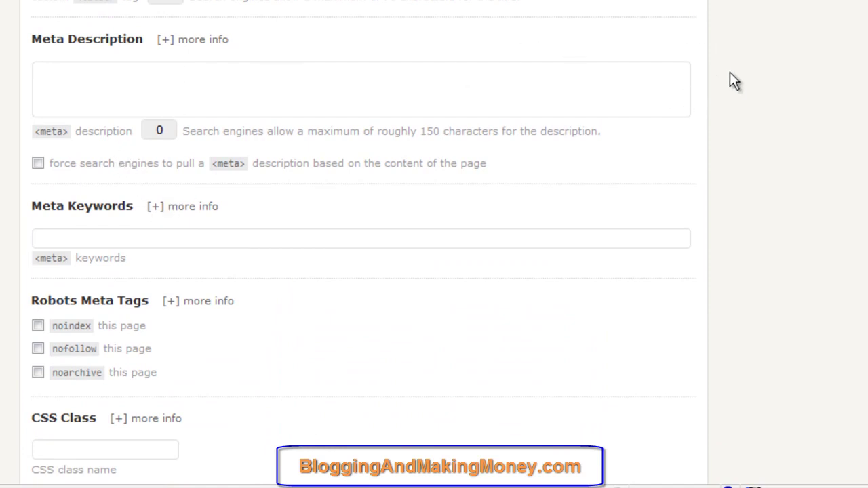
scroll(717, 90, down, 5)
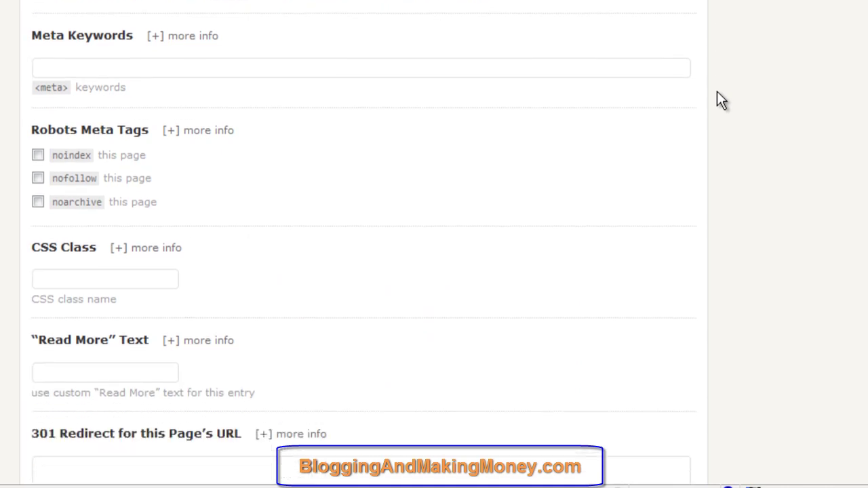
scroll(721, 100, down, 2)
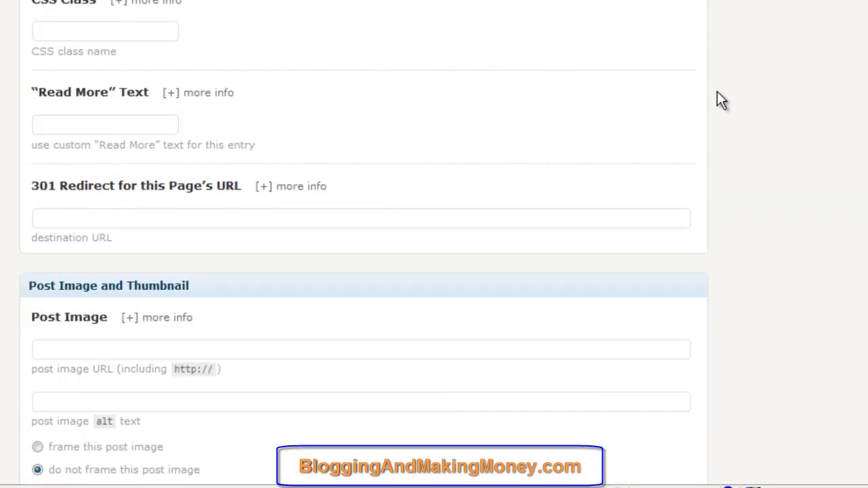
scroll(721, 99, down, 5)
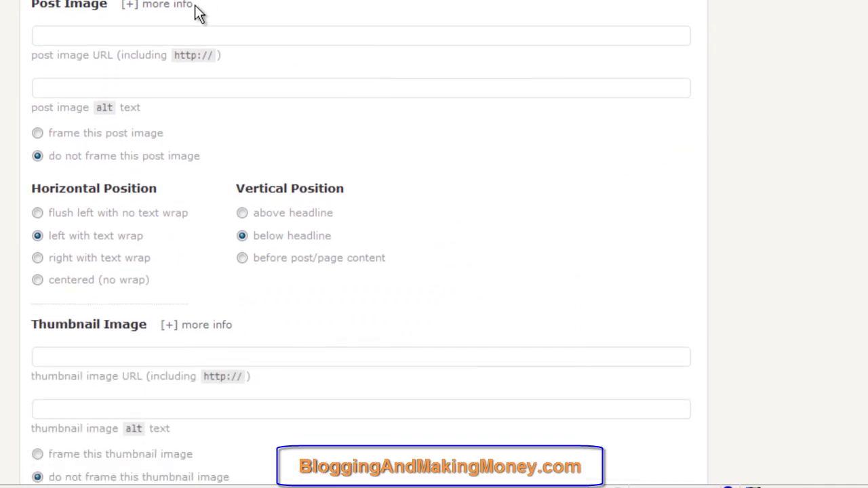
scroll(264, 31, up, 3)
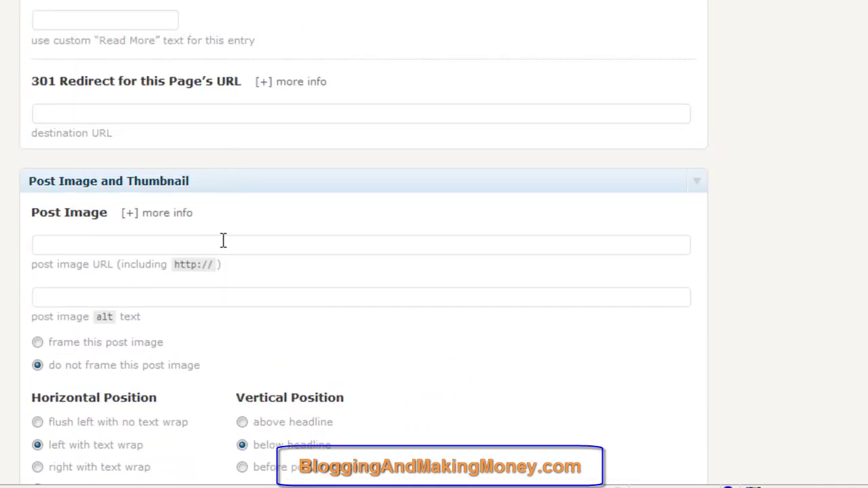
scroll(325, 235, down, 2)
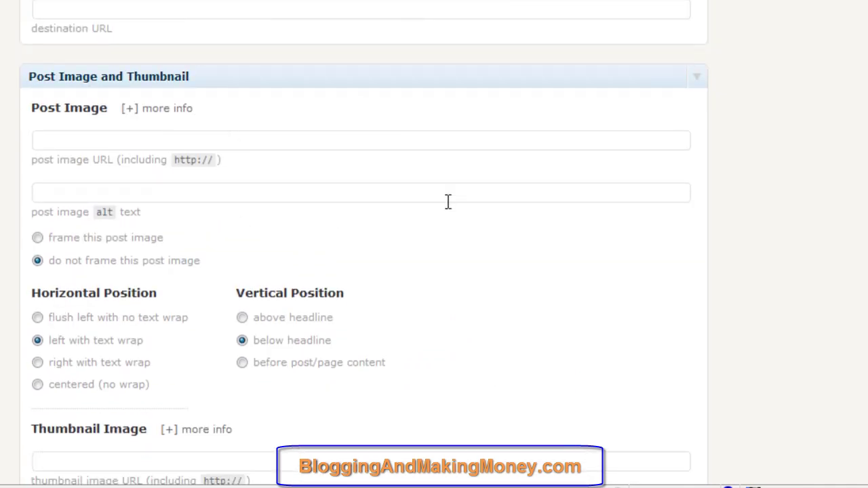
Scroll through the post's thumbnail, JavaScript, Multimedia Box and Custom Fields boxes, then back up.
scroll(446, 203, down, 5)
scroll(447, 210, down, 6)
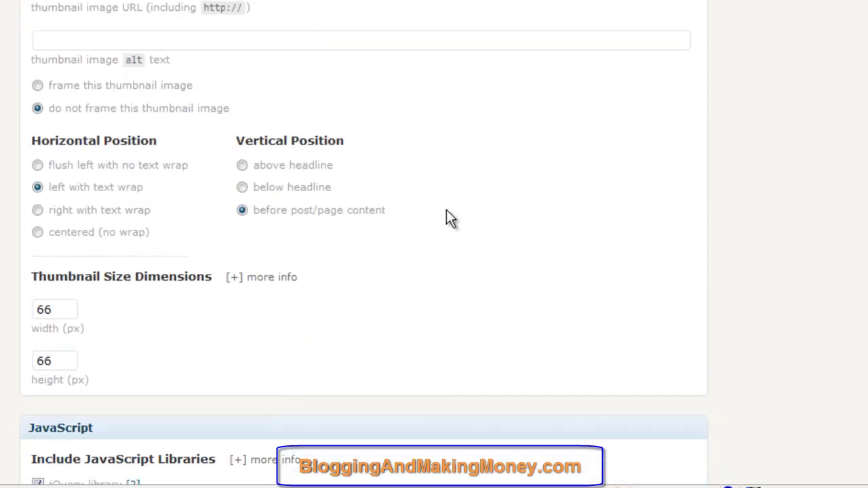
scroll(446, 210, down, 3)
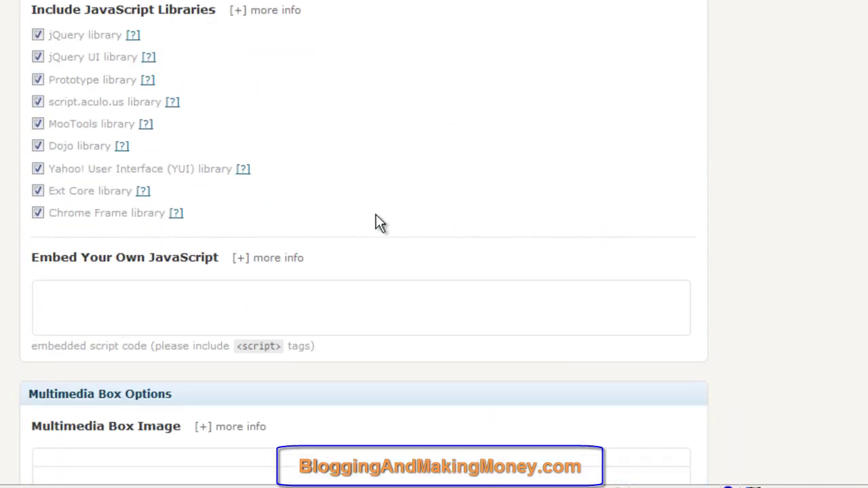
scroll(492, 190, down, 3)
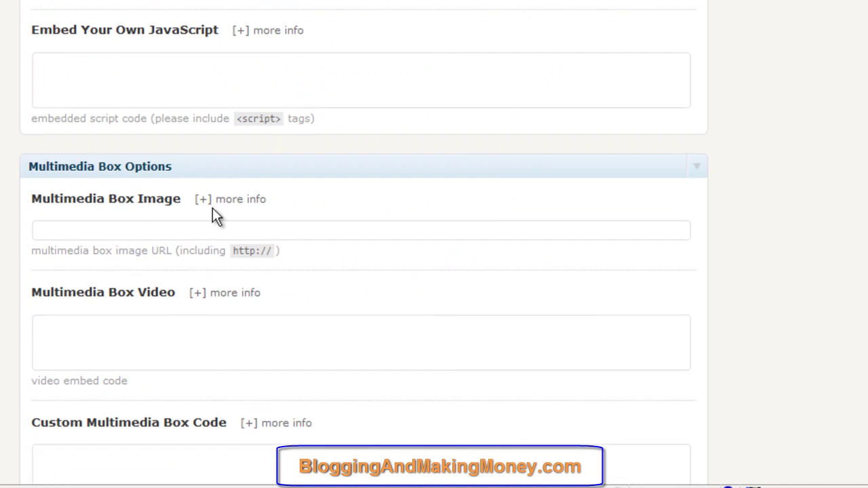
scroll(390, 238, down, 3)
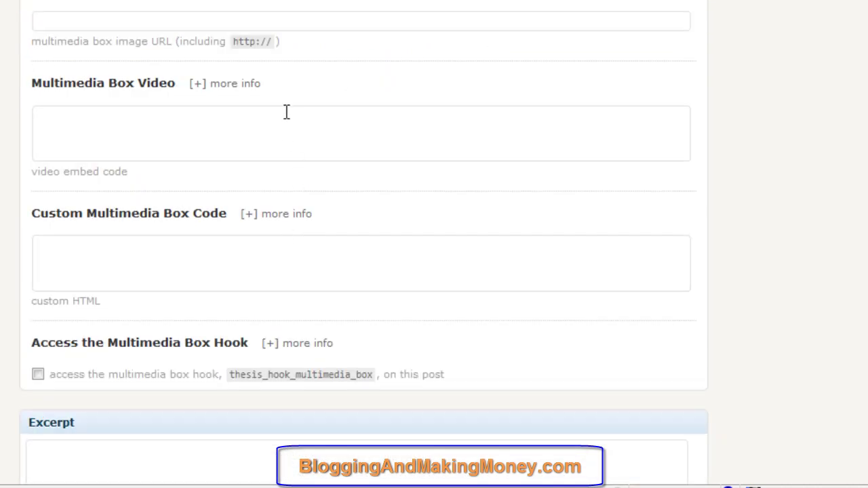
scroll(274, 238, down, 5)
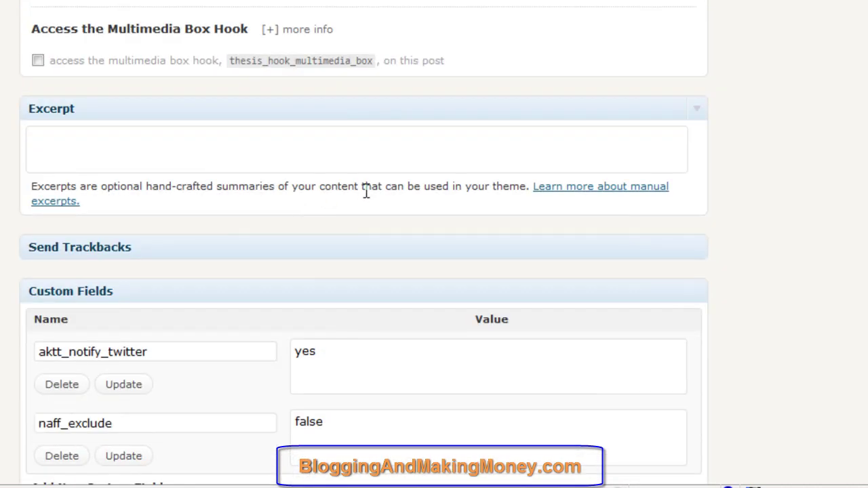
scroll(374, 210, down, 1)
scroll(814, 232, up, 14)
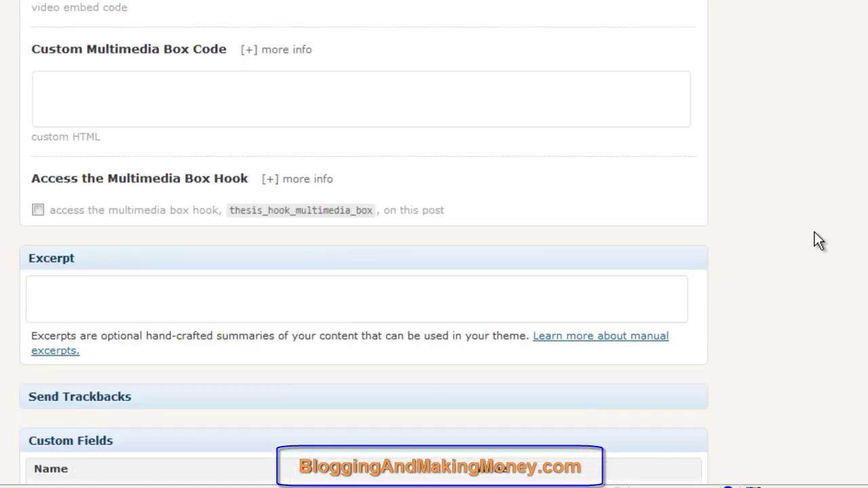
scroll(351, 97, up, 15)
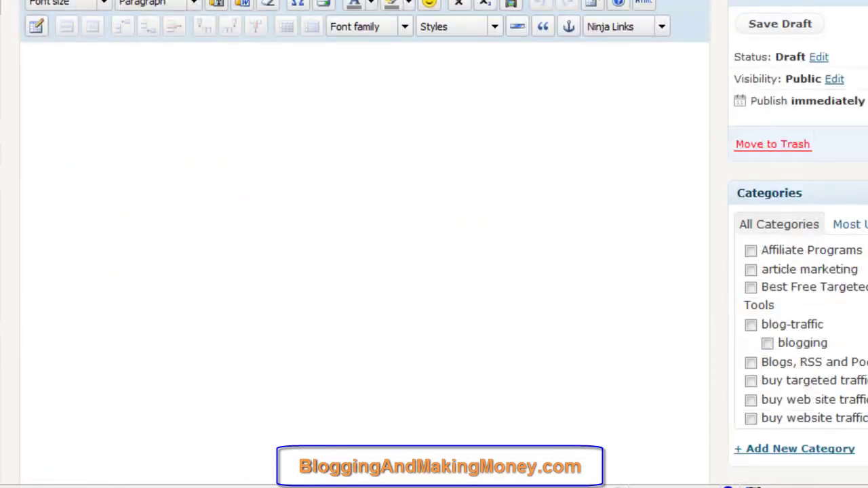